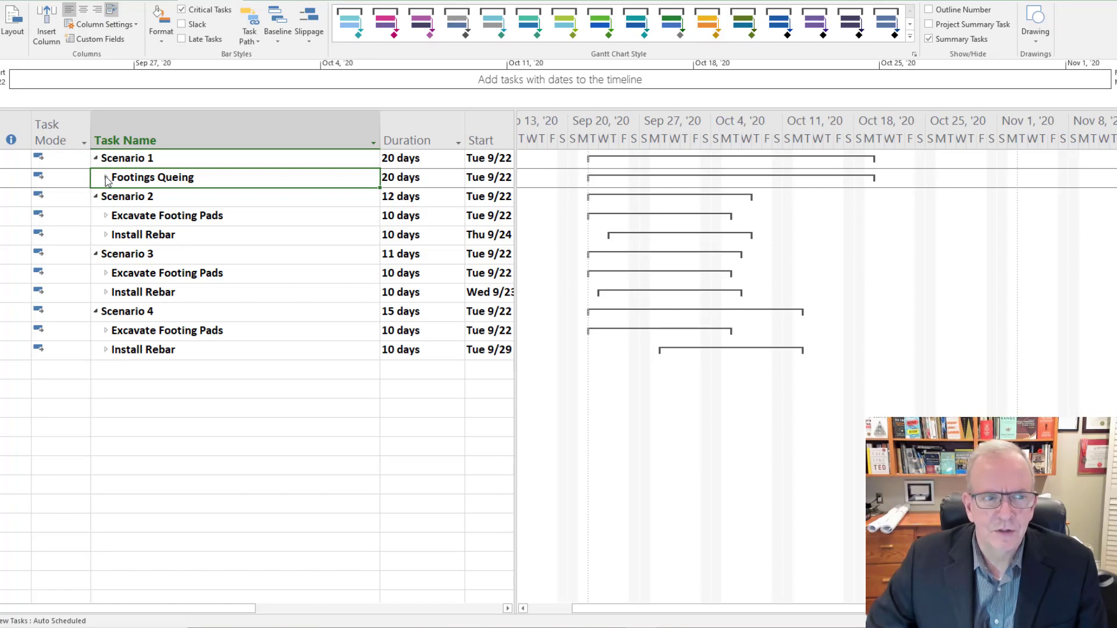
{"action": "left_click", "coordinate": [106, 178]}
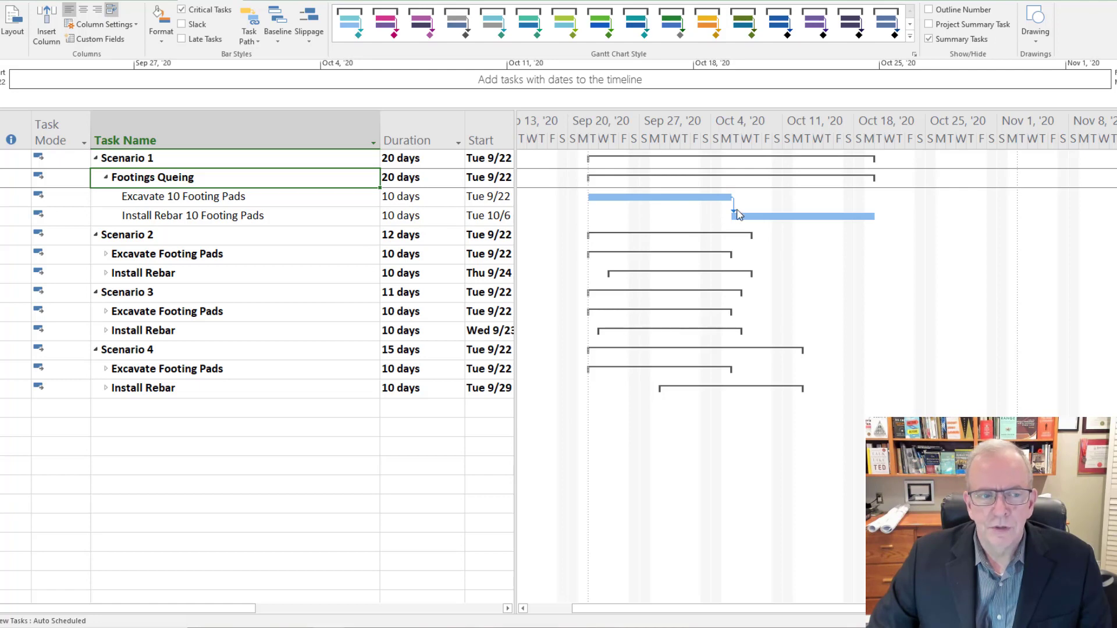
{"action": "left_click", "coordinate": [405, 179]}
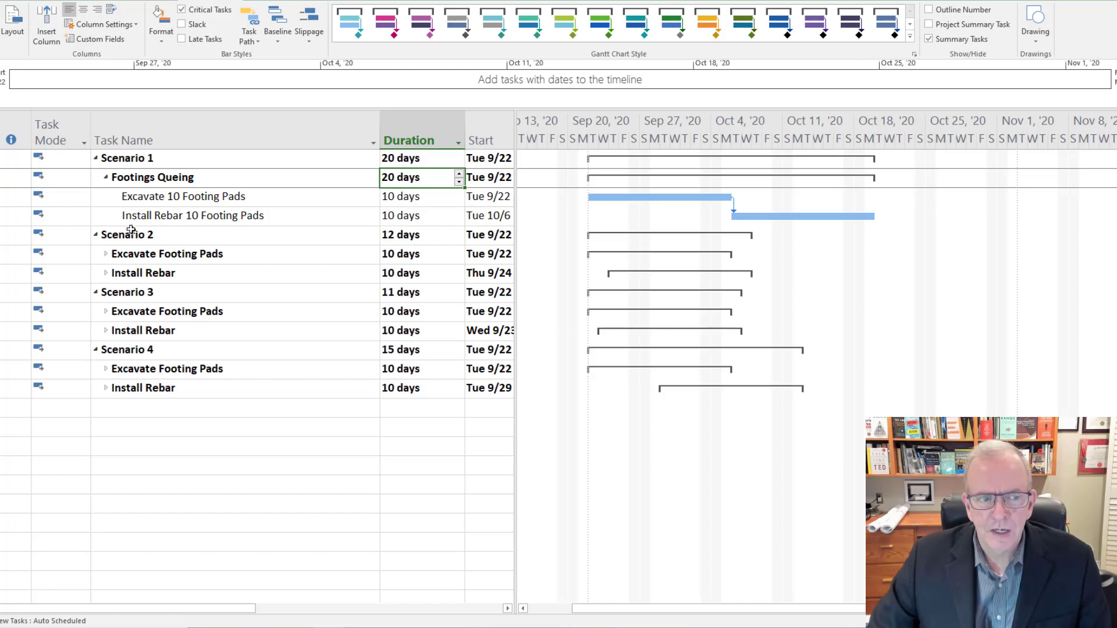
- Expand Scenario 2's Excavate Footing Pads and Install Rebar, reviewing the Pad 5 & 6 through 9 & 10 tasks
{"action": "left_click", "coordinate": [105, 254]}
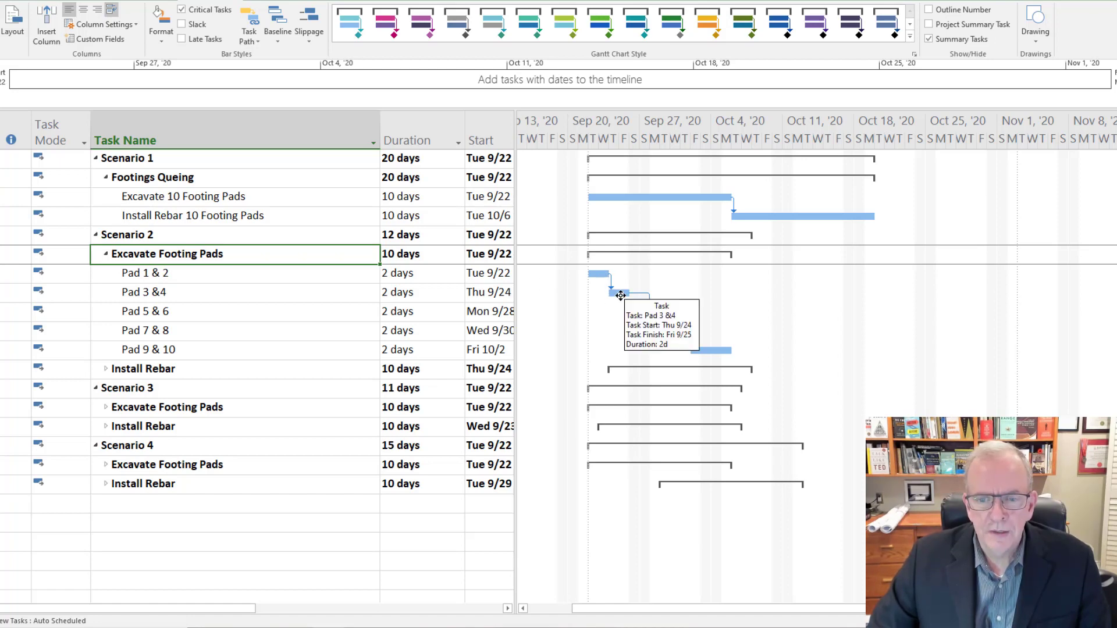
{"action": "left_click", "coordinate": [216, 319]}
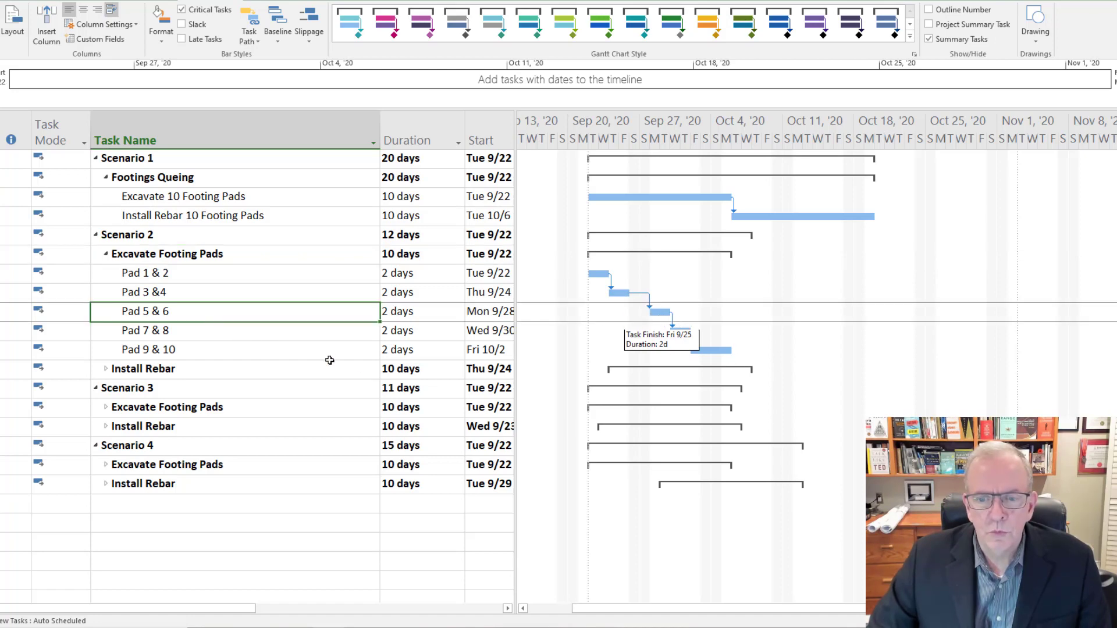
{"action": "left_click", "coordinate": [317, 331]}
{"action": "left_click", "coordinate": [317, 351]}
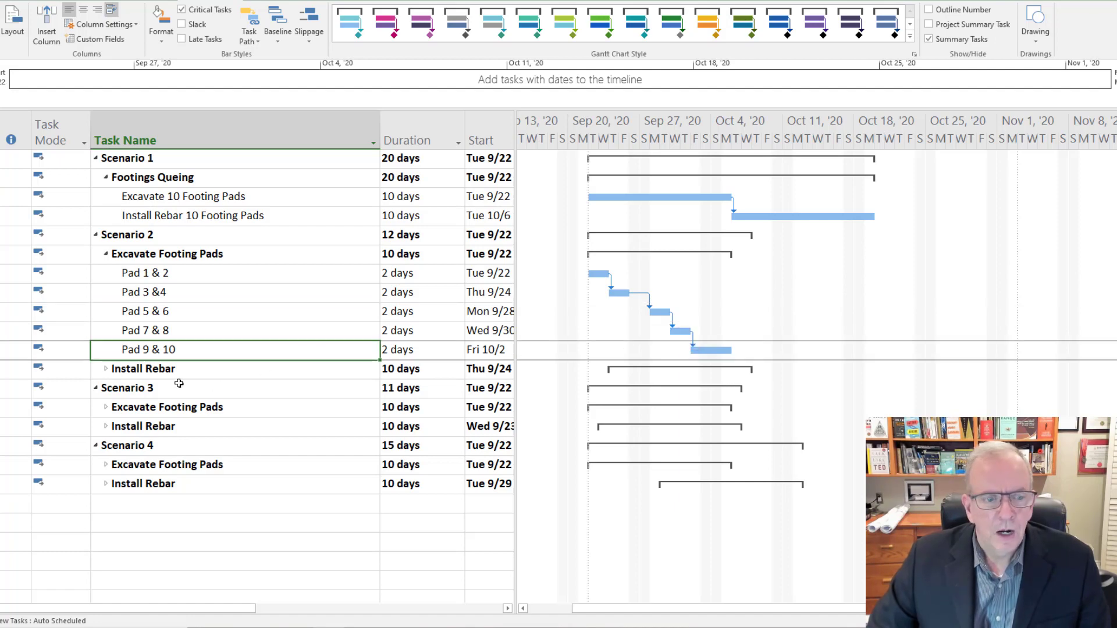
{"action": "left_click", "coordinate": [106, 370]}
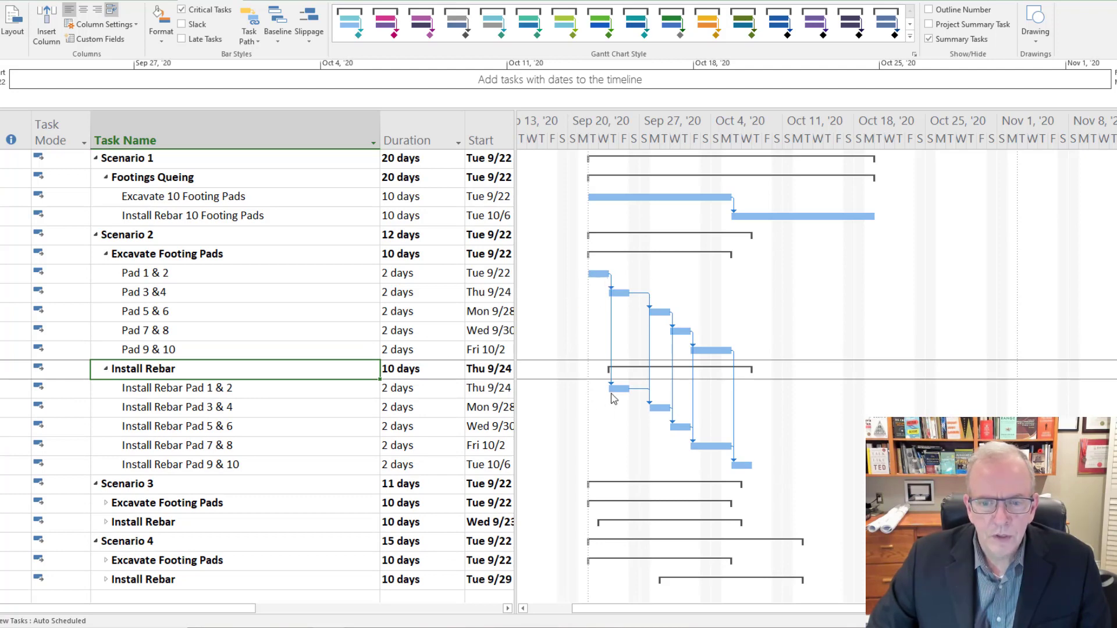
{"action": "left_click", "coordinate": [293, 393]}
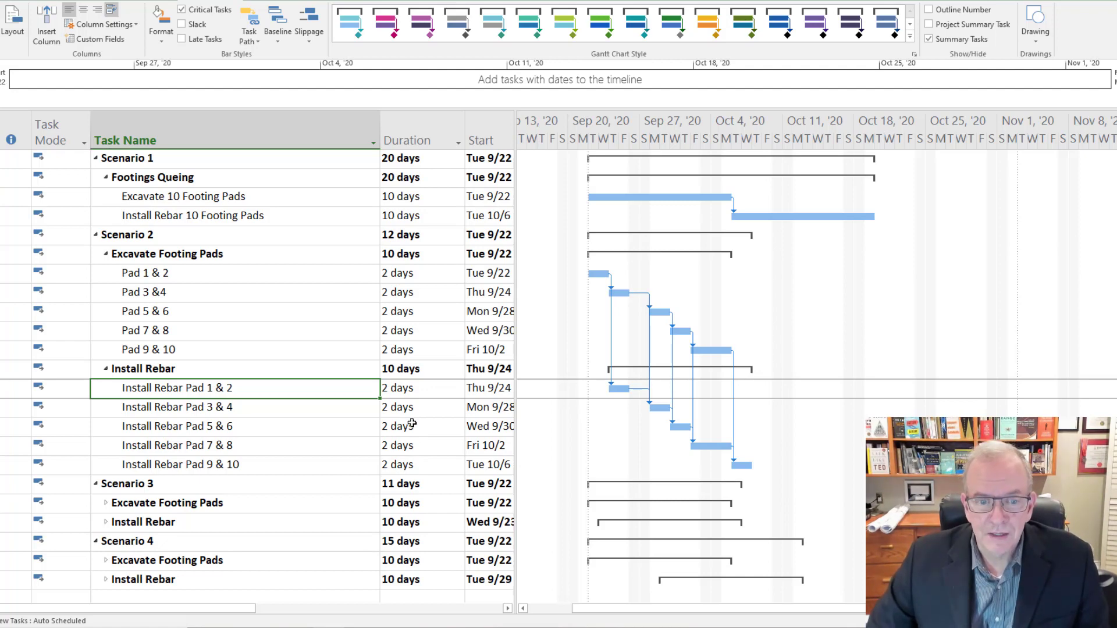
{"action": "left_click", "coordinate": [411, 242]}
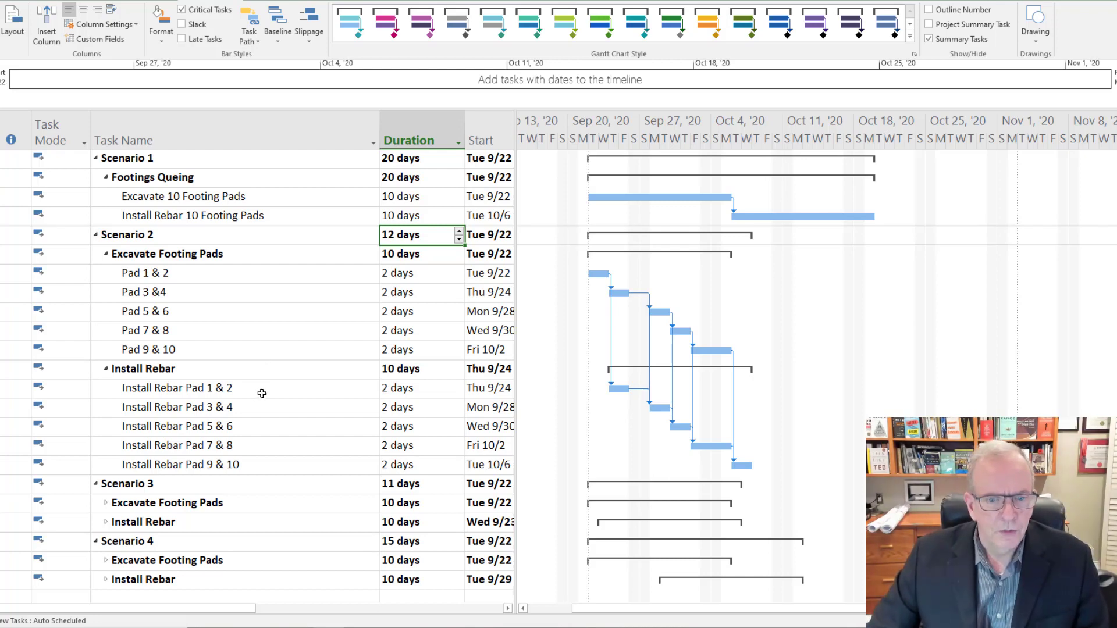
- Check the Install Rebar Pad 1 & 2 duration, then collapse and re-expand Scenario 3
{"action": "scroll", "coordinate": [258, 395], "scroll_direction": "down", "scroll_amount": 1}
{"action": "scroll", "coordinate": [531, 424], "scroll_direction": "up", "scroll_amount": 1}
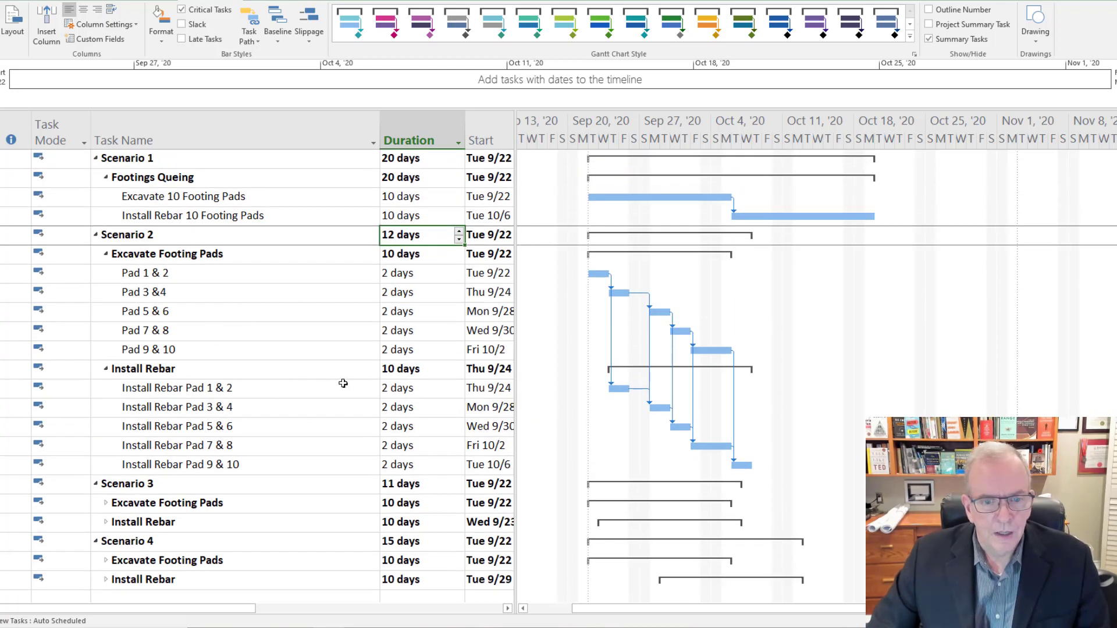
{"action": "scroll", "coordinate": [357, 344], "scroll_direction": "down", "scroll_amount": 1}
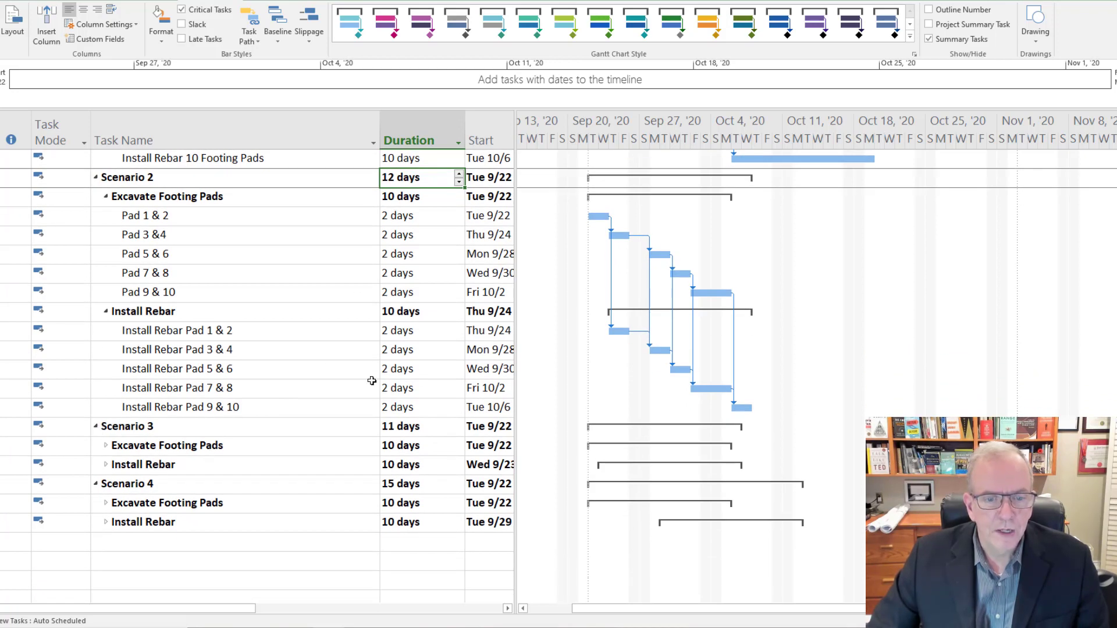
{"action": "left_click", "coordinate": [394, 332]}
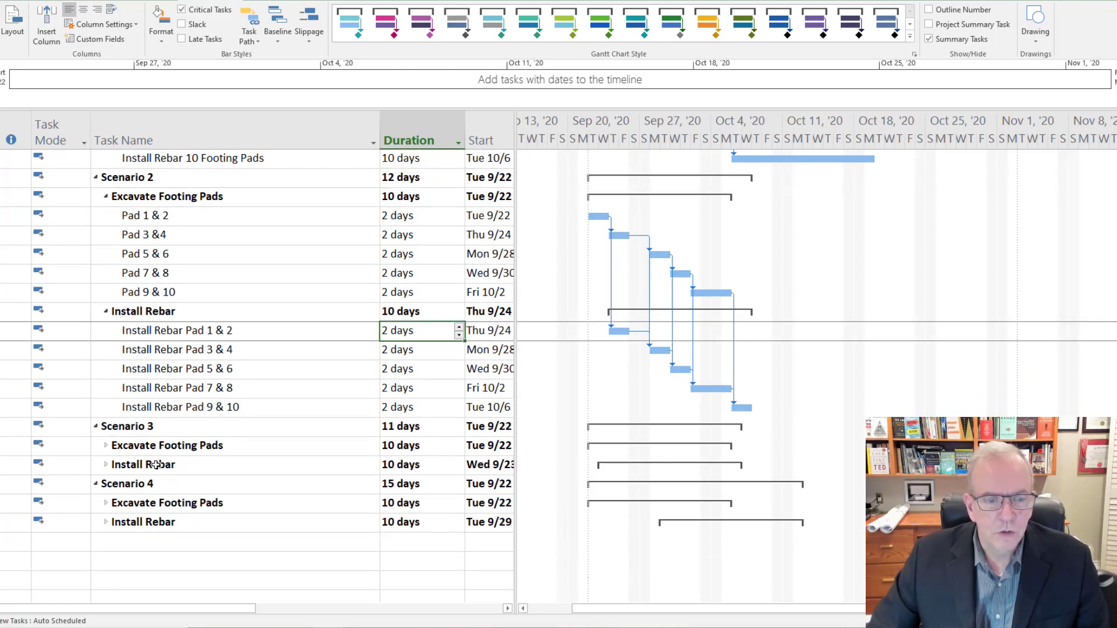
{"action": "left_click", "coordinate": [96, 427]}
{"action": "left_click", "coordinate": [96, 427]}
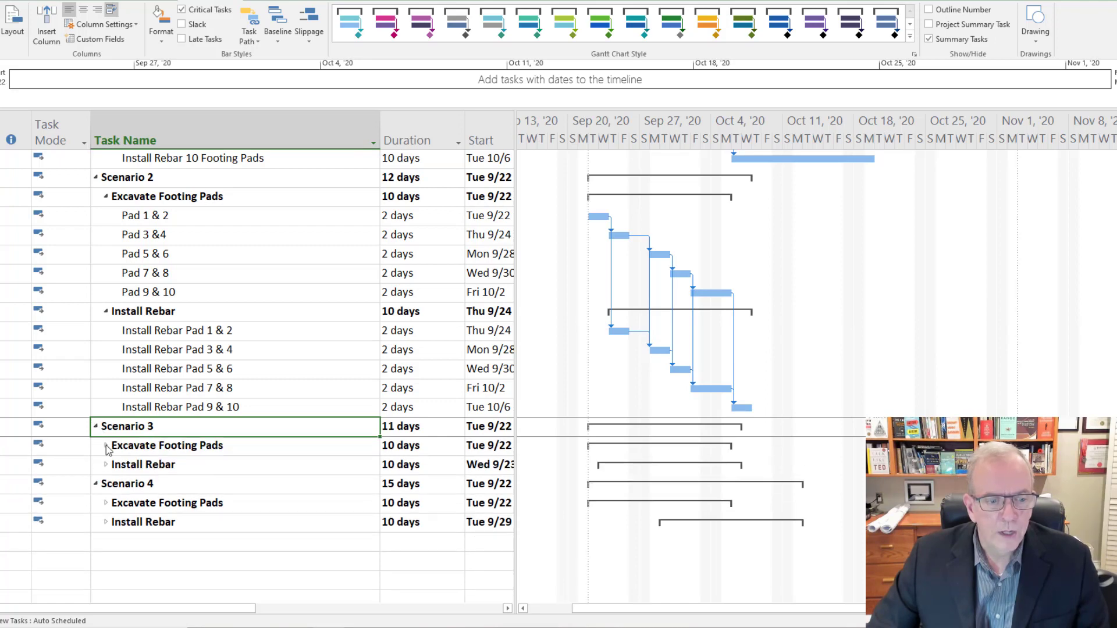
- Expand Scenario 3's Excavate Footing Pads and Install Rebar groups and check its 11-day total
{"action": "left_click", "coordinate": [106, 446]}
{"action": "scroll", "coordinate": [113, 484], "scroll_direction": "down", "scroll_amount": 3}
{"action": "scroll", "coordinate": [112, 482], "scroll_direction": "down", "scroll_amount": 1}
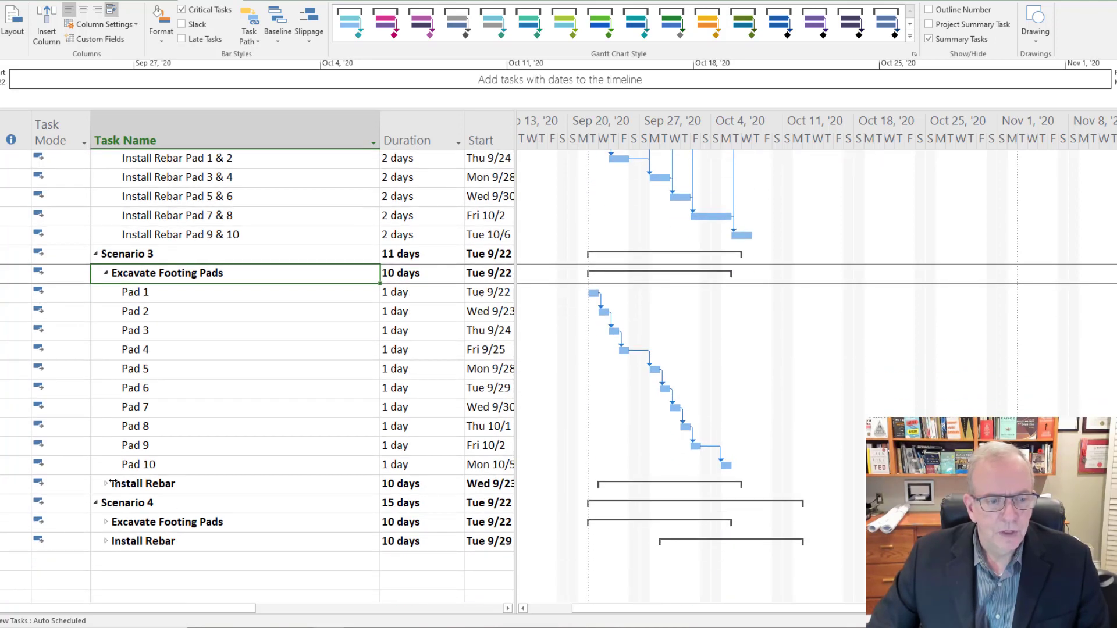
{"action": "left_click", "coordinate": [107, 485]}
{"action": "scroll", "coordinate": [106, 488], "scroll_direction": "down", "scroll_amount": 3}
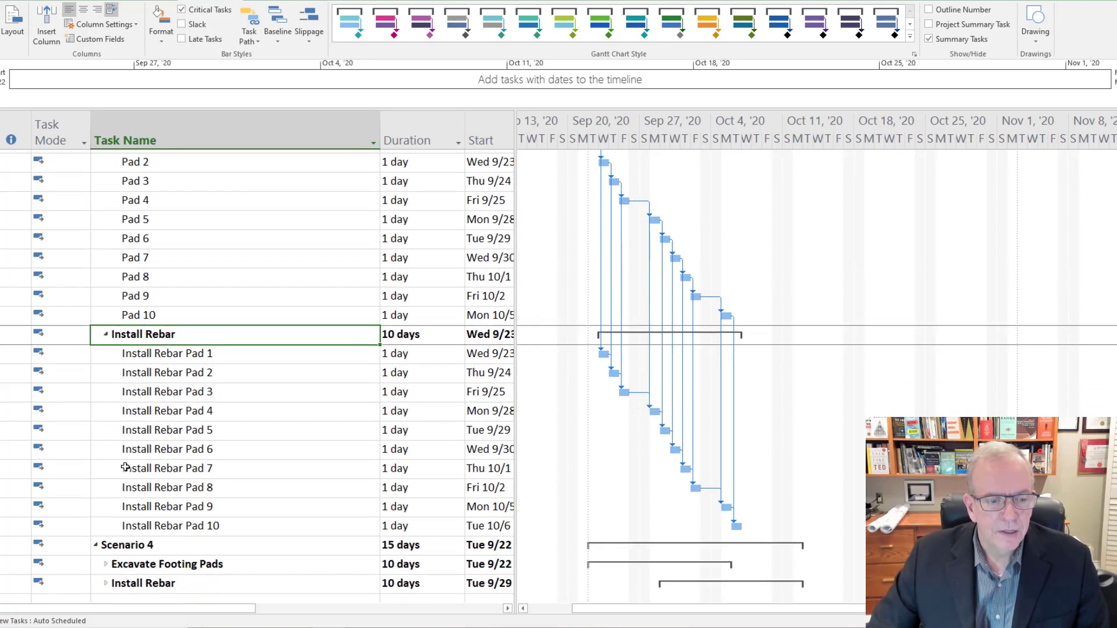
{"action": "scroll", "coordinate": [443, 206], "scroll_direction": "up", "scroll_amount": 1}
{"action": "scroll", "coordinate": [437, 233], "scroll_direction": "up", "scroll_amount": 2}
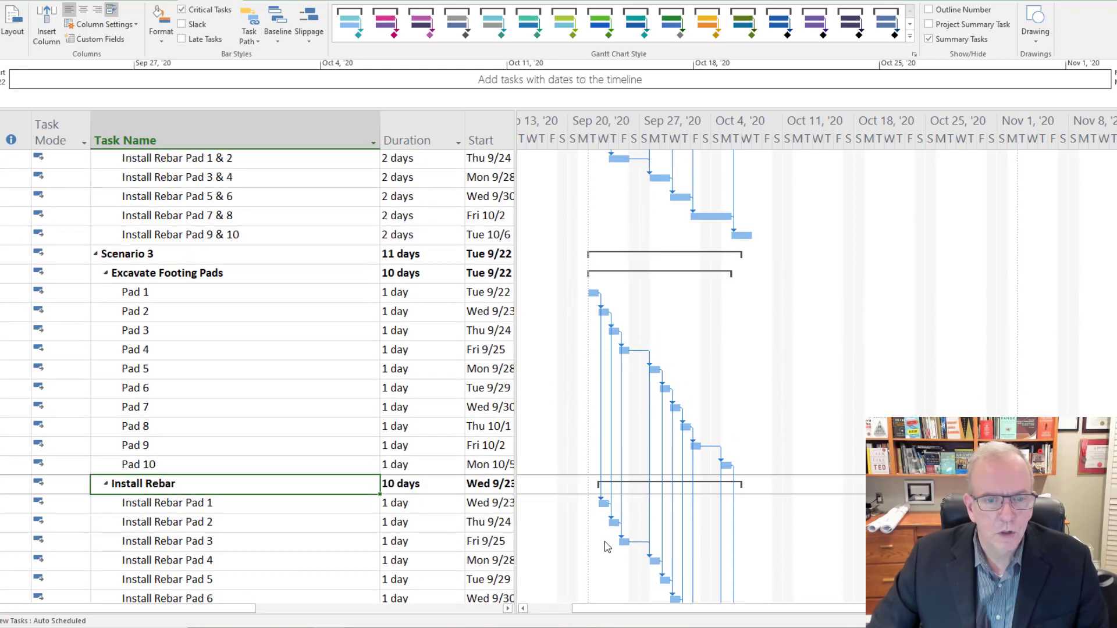
{"action": "scroll", "coordinate": [497, 474], "scroll_direction": "down", "scroll_amount": 2}
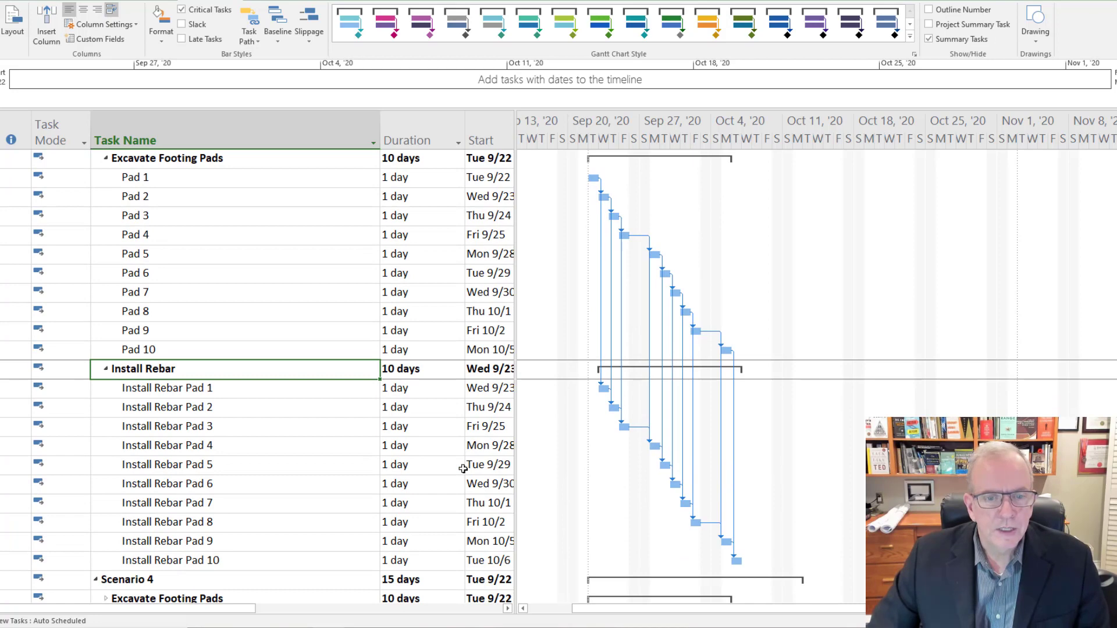
{"action": "scroll", "coordinate": [465, 467], "scroll_direction": "up", "scroll_amount": 1}
{"action": "scroll", "coordinate": [462, 449], "scroll_direction": "up", "scroll_amount": 2}
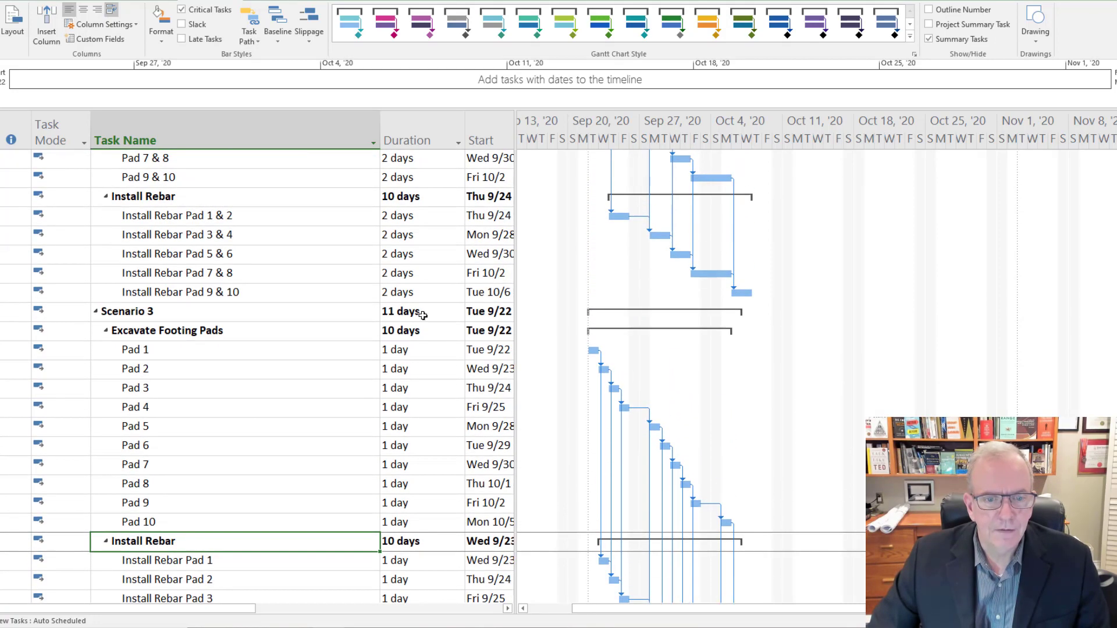
{"action": "left_click", "coordinate": [420, 309]}
{"action": "scroll", "coordinate": [421, 326], "scroll_direction": "up", "scroll_amount": 3}
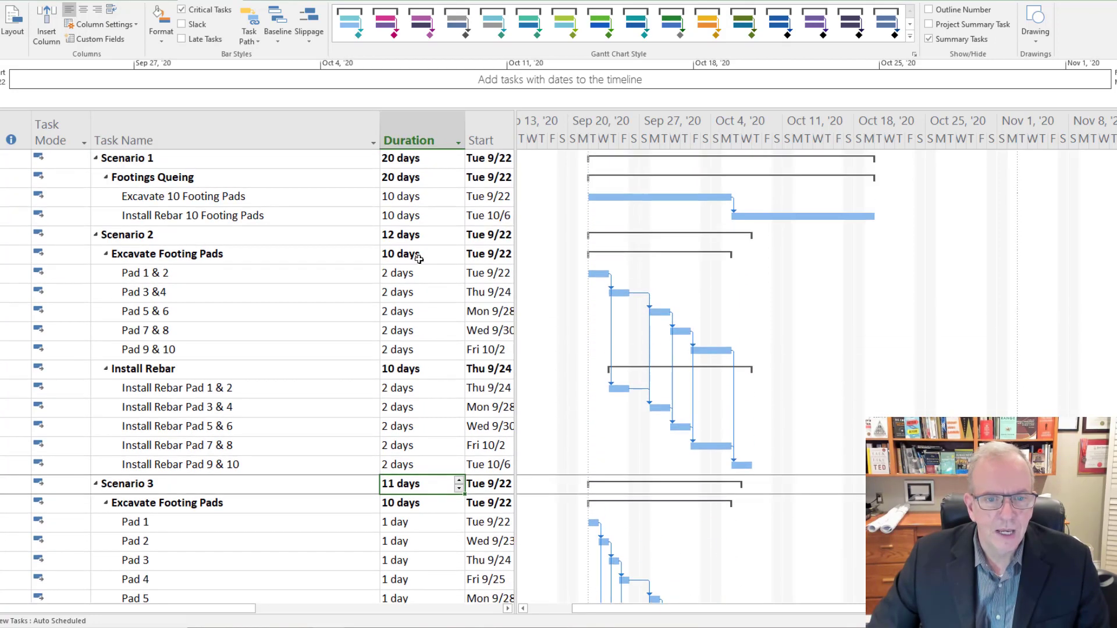
{"action": "left_click", "coordinate": [419, 234]}
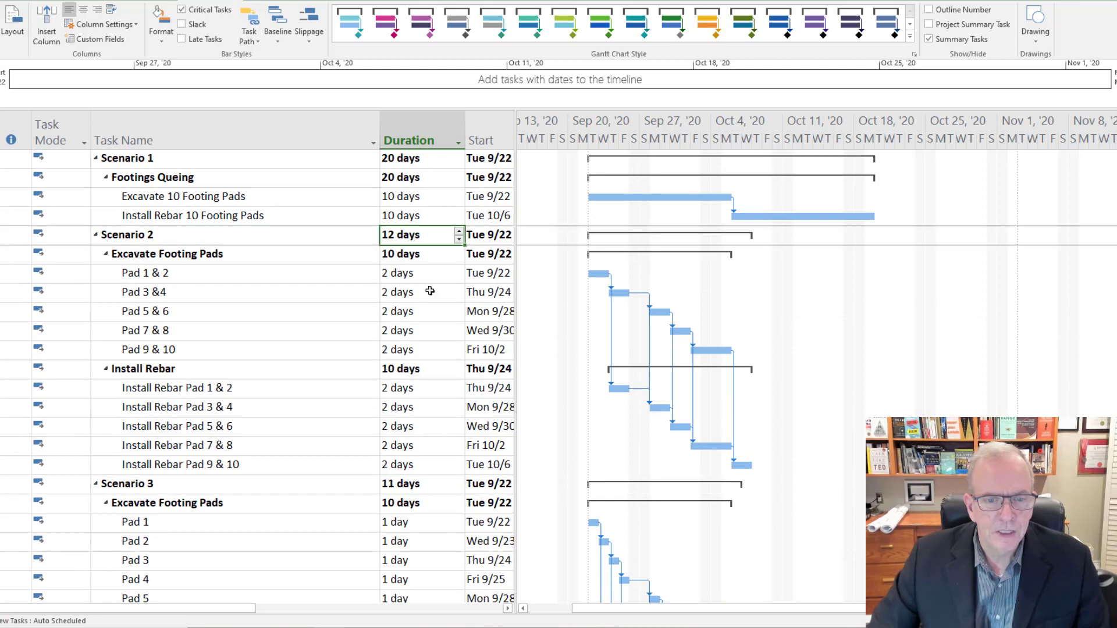
{"action": "left_click", "coordinate": [409, 486]}
{"action": "left_click", "coordinate": [429, 236]}
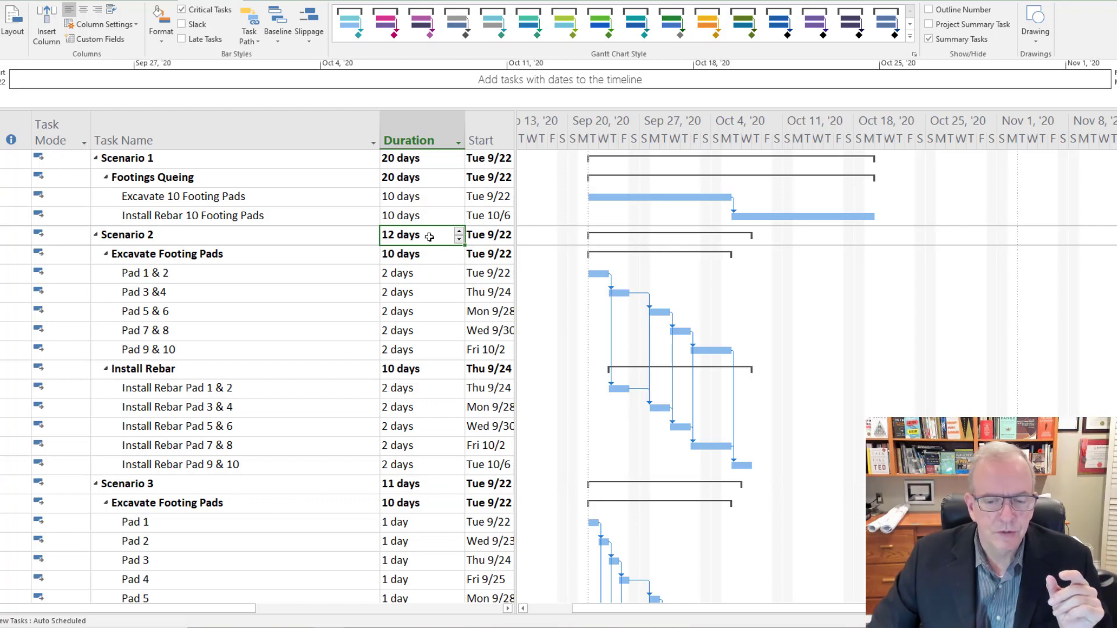
{"action": "scroll", "coordinate": [430, 236], "scroll_direction": "down", "scroll_amount": 1}
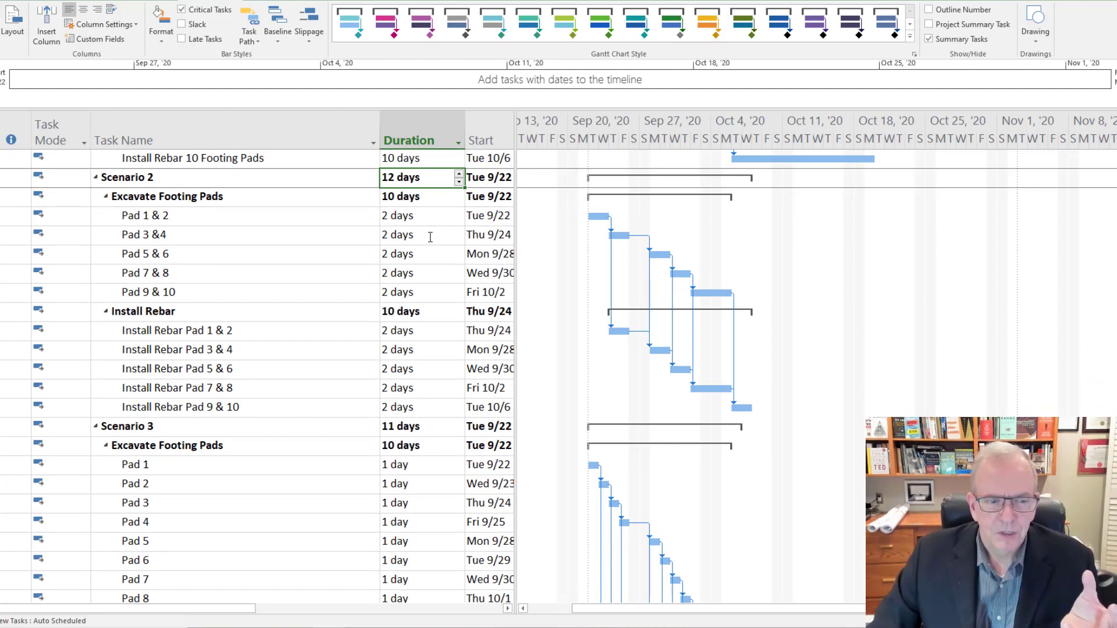
{"action": "scroll", "coordinate": [435, 244], "scroll_direction": "down", "scroll_amount": 2}
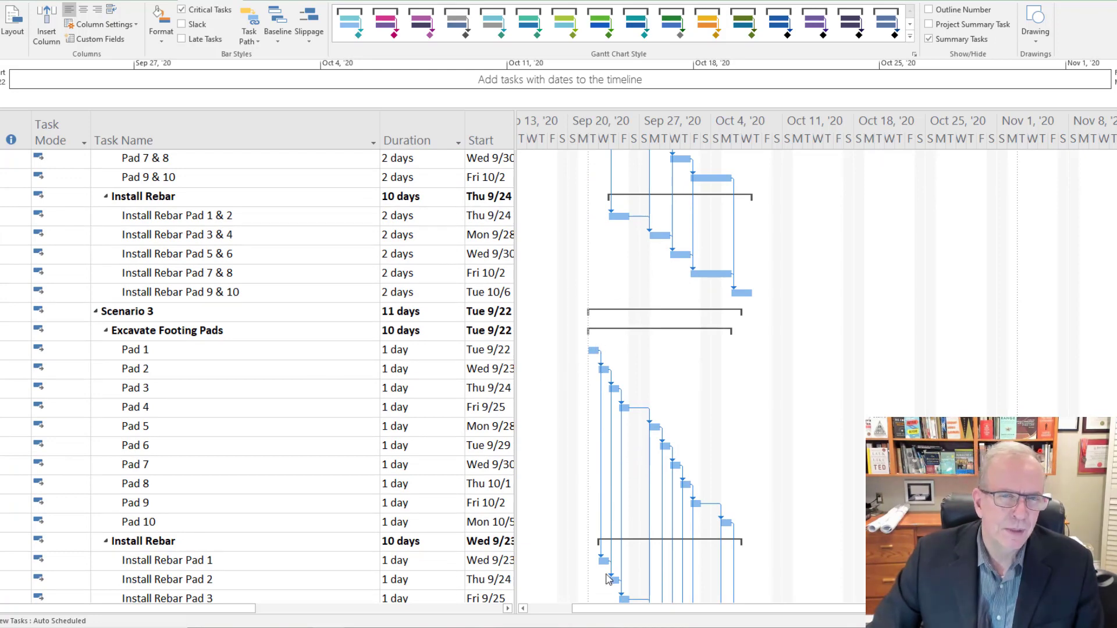
{"action": "scroll", "coordinate": [608, 579], "scroll_direction": "up", "scroll_amount": 3}
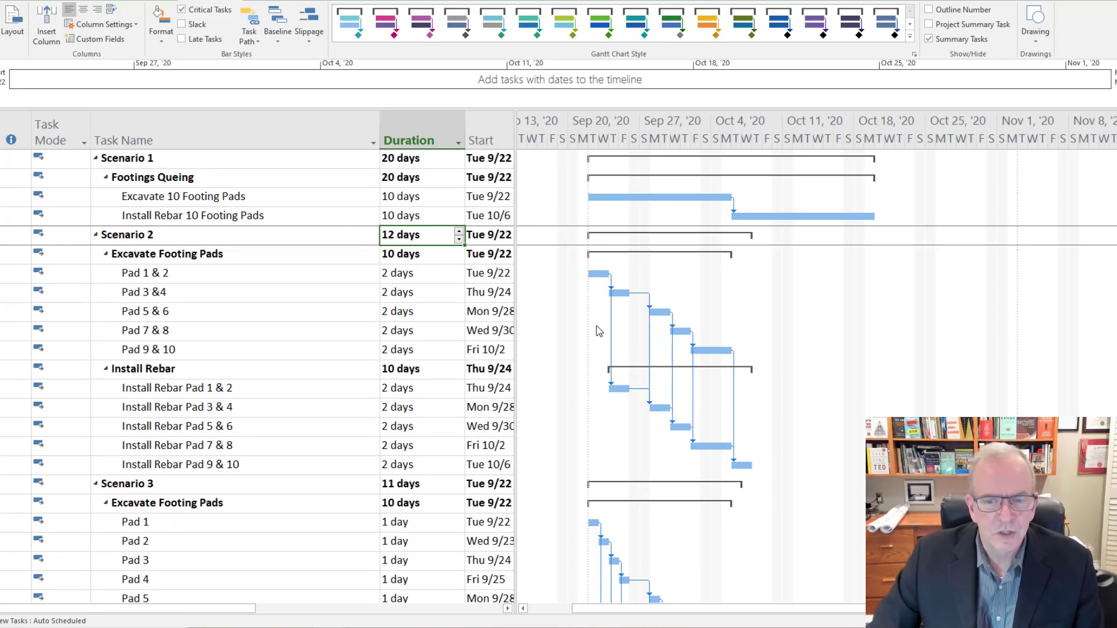
{"action": "scroll", "coordinate": [596, 414], "scroll_direction": "down", "scroll_amount": 1}
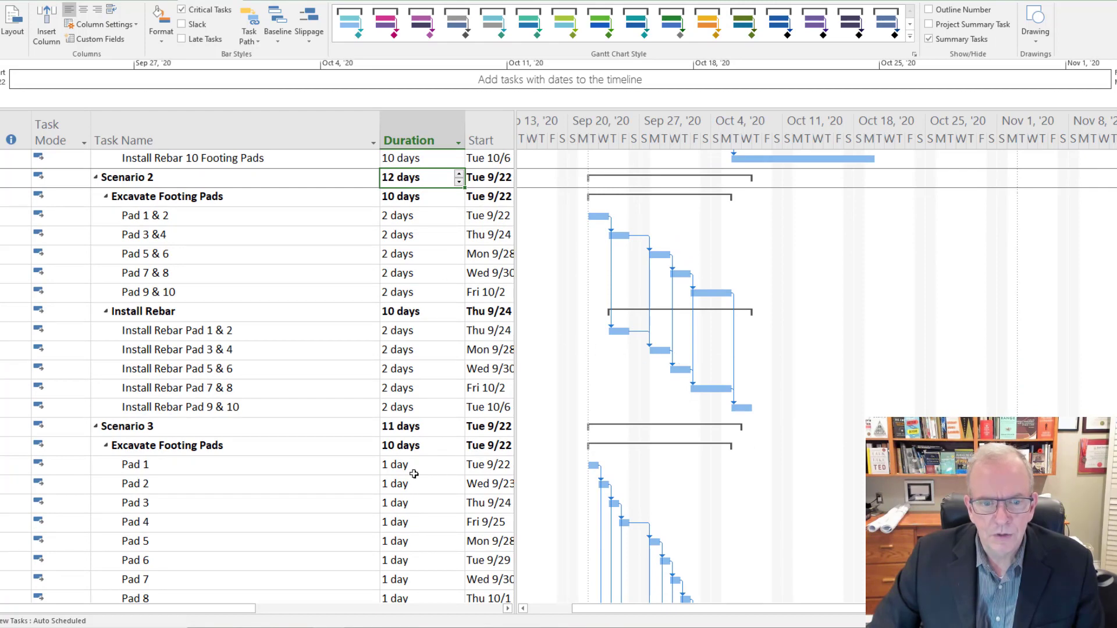
{"action": "scroll", "coordinate": [422, 455], "scroll_direction": "down", "scroll_amount": 4}
{"action": "scroll", "coordinate": [423, 455], "scroll_direction": "down", "scroll_amount": 1}
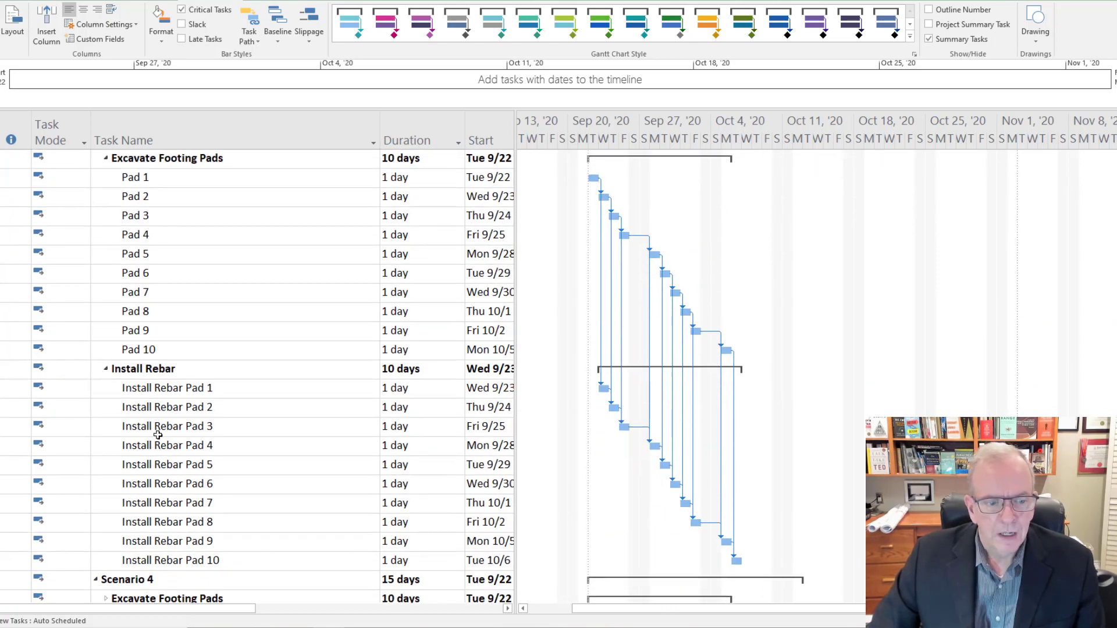
{"action": "scroll", "coordinate": [140, 404], "scroll_direction": "down", "scroll_amount": 3}
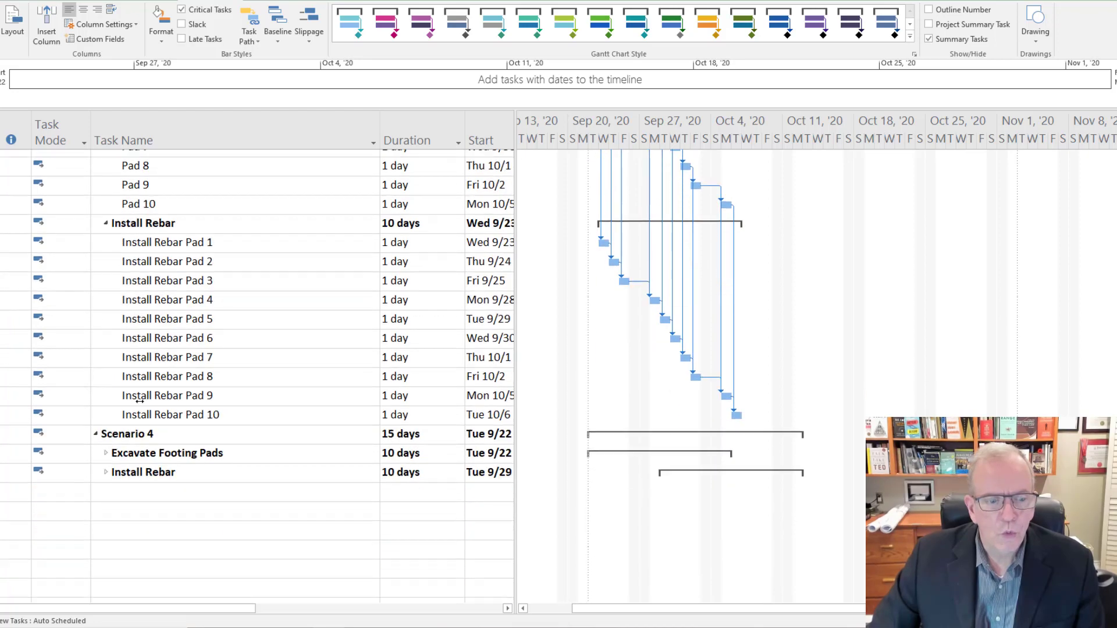
{"action": "scroll", "coordinate": [140, 404], "scroll_direction": "down", "scroll_amount": 2}
{"action": "scroll", "coordinate": [100, 326], "scroll_direction": "up", "scroll_amount": 4}
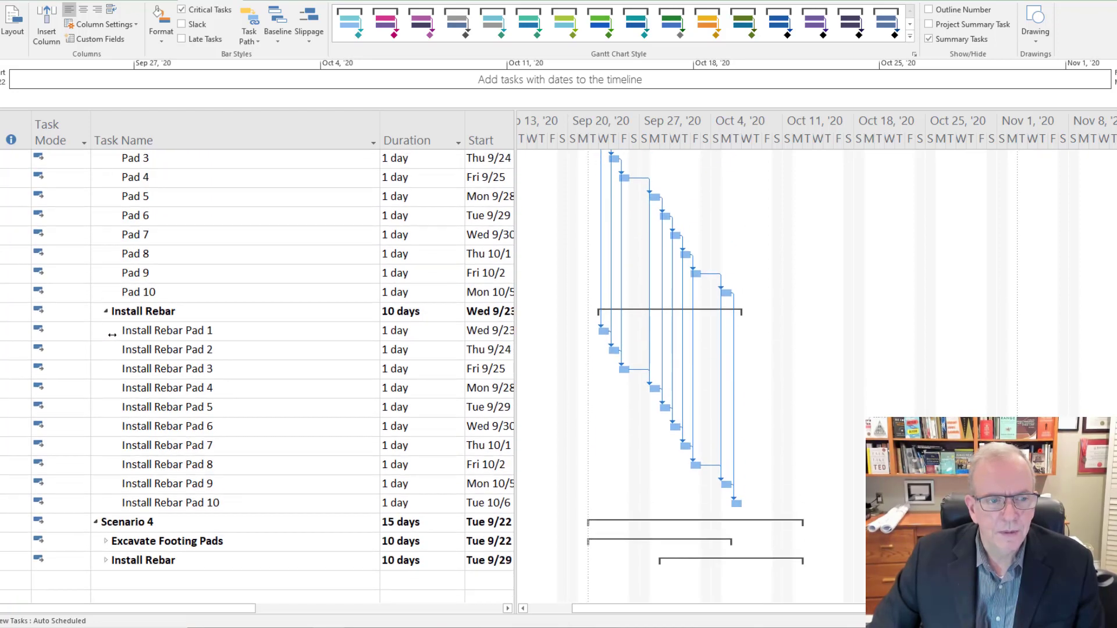
{"action": "scroll", "coordinate": [105, 477], "scroll_direction": "down", "scroll_amount": 2}
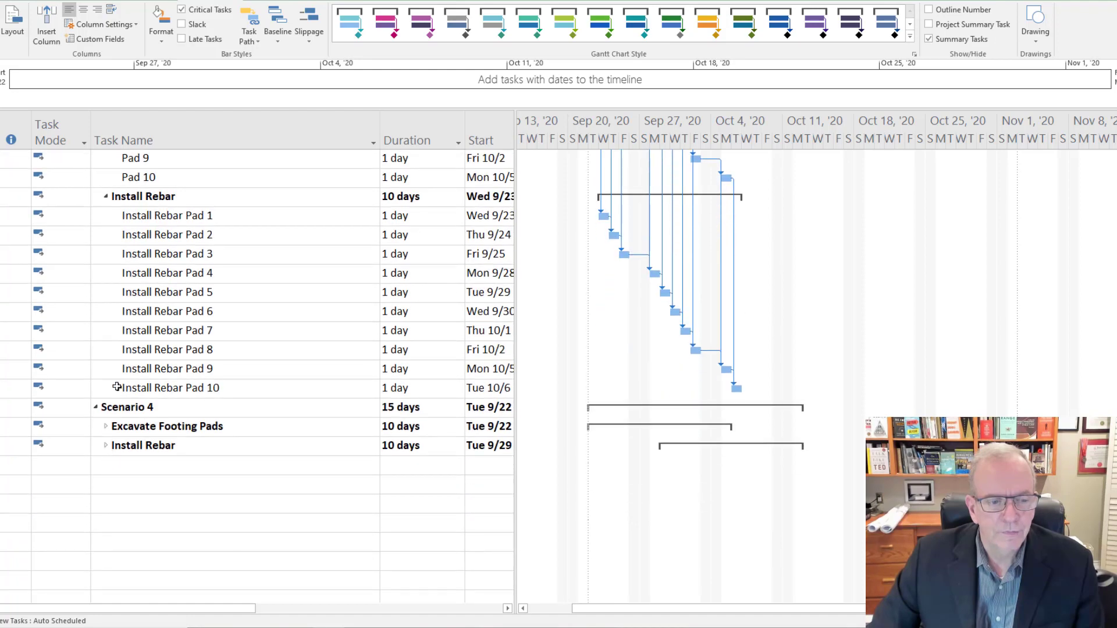
{"action": "scroll", "coordinate": [119, 386], "scroll_direction": "up", "scroll_amount": 5}
- Collapse and re-expand Scenario 4, then open its Excavate Footing Pads and Install Rebar batches
{"action": "scroll", "coordinate": [122, 390], "scroll_direction": "down", "scroll_amount": 5}
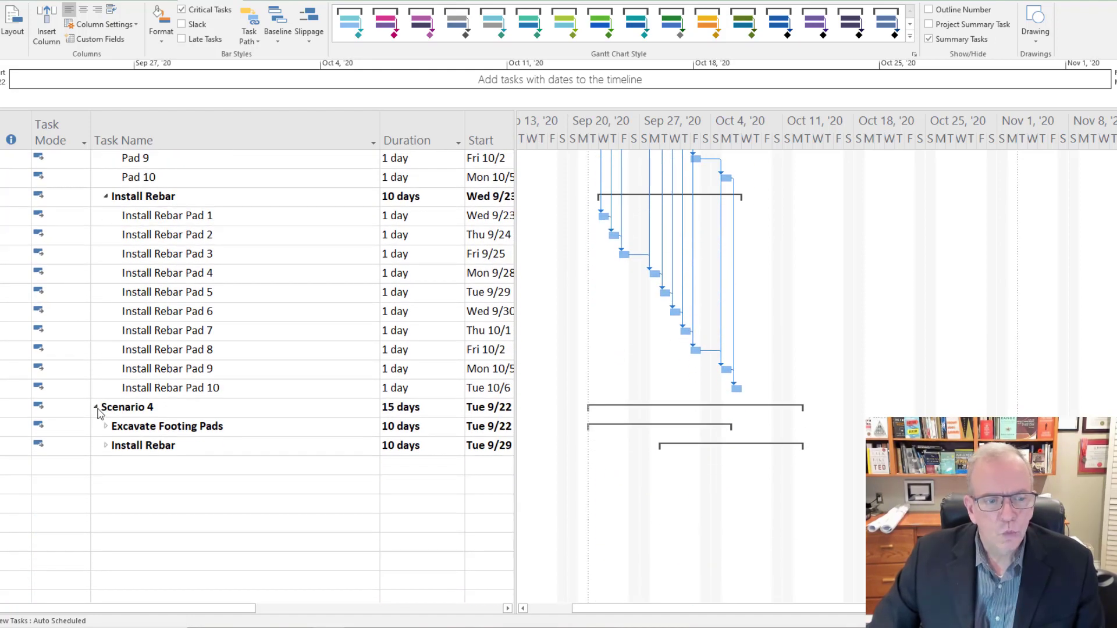
{"action": "left_click", "coordinate": [96, 407]}
{"action": "left_click", "coordinate": [96, 408]}
{"action": "scroll", "coordinate": [101, 396], "scroll_direction": "down", "scroll_amount": 4}
{"action": "scroll", "coordinate": [100, 397], "scroll_direction": "down", "scroll_amount": 1}
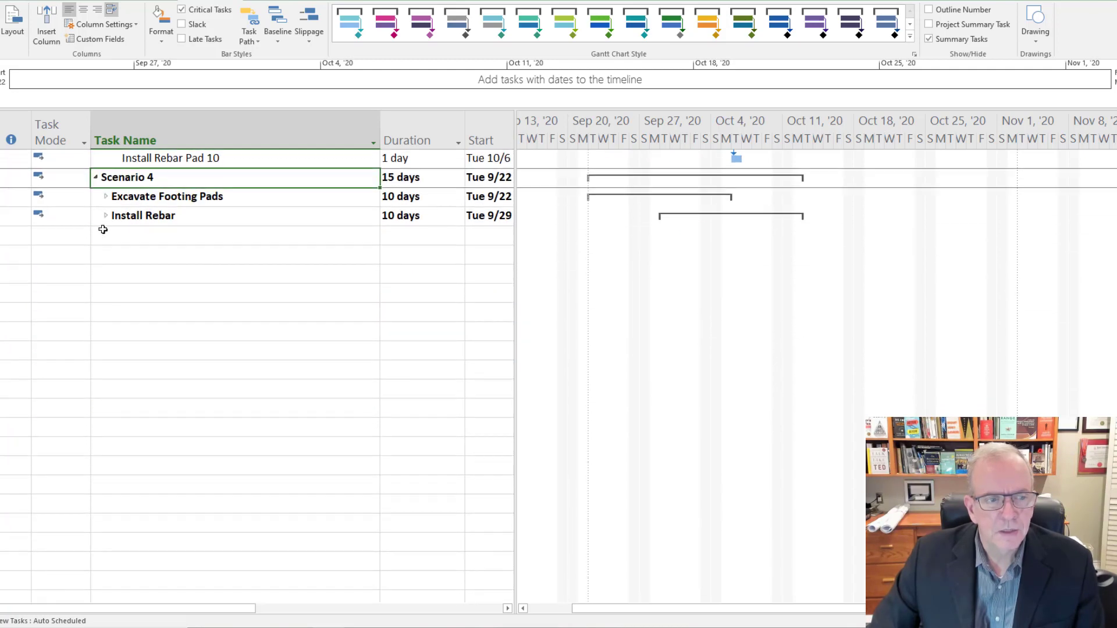
{"action": "left_click", "coordinate": [105, 196]}
{"action": "left_click", "coordinate": [105, 253]}
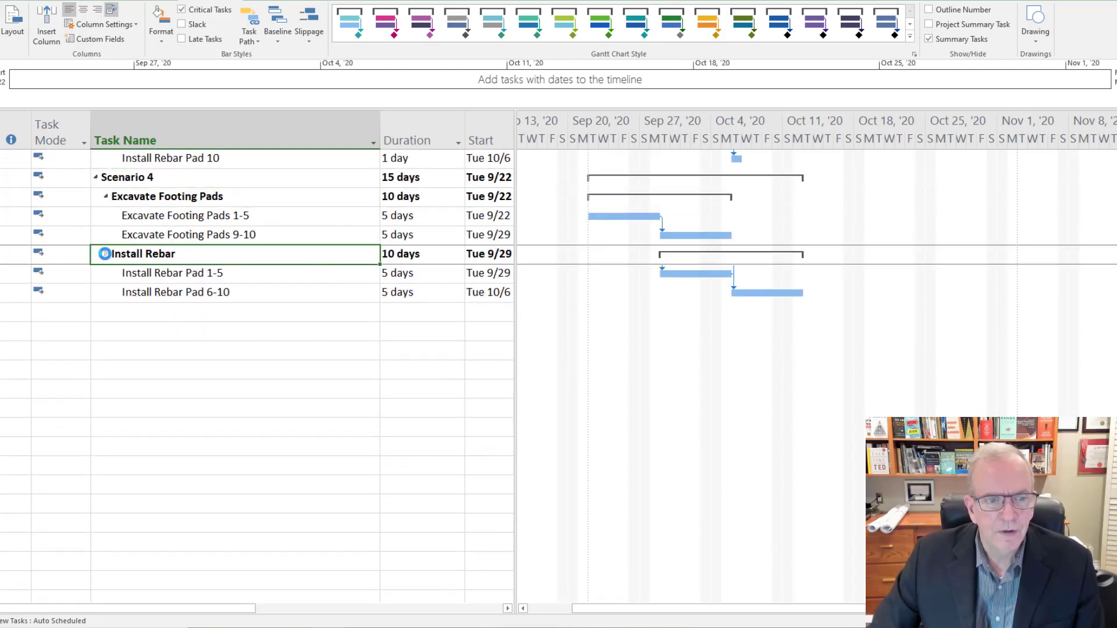
{"action": "scroll", "coordinate": [198, 332], "scroll_direction": "up", "scroll_amount": 1}
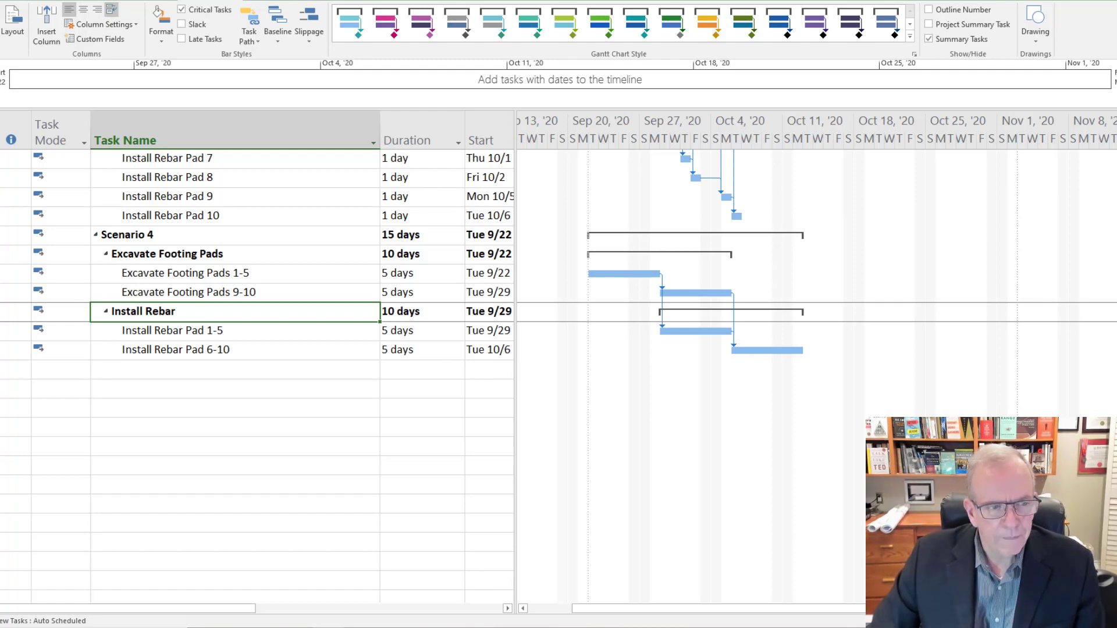
{"action": "left_click", "coordinate": [3, 254]}
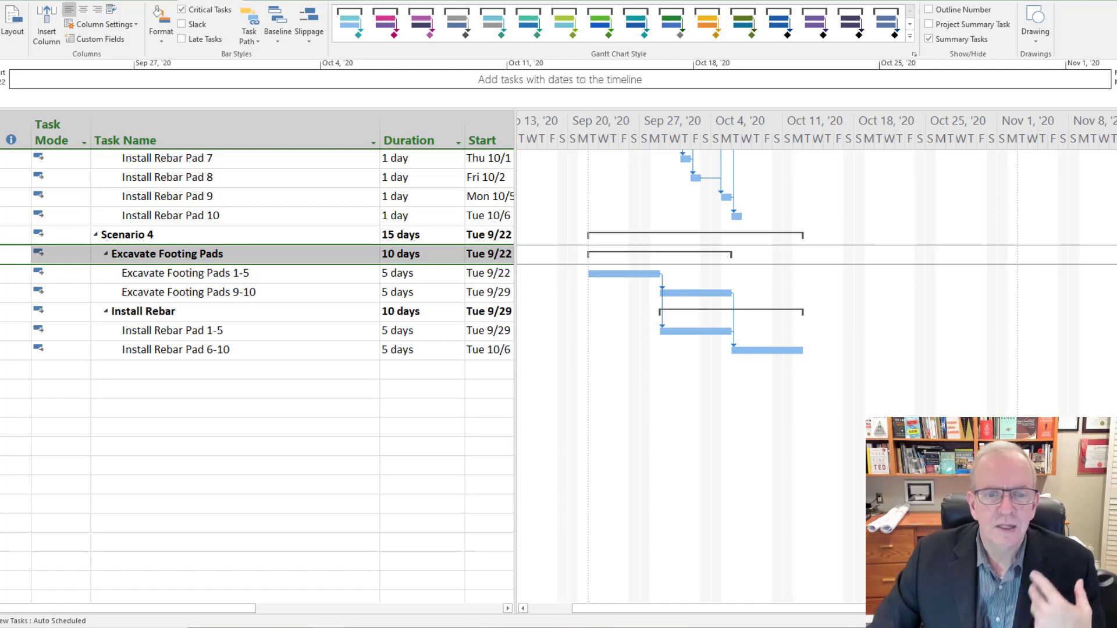
- Scroll back up to Scenario 2's 12-day paired-pad tasks to compare with Scenario 3's 11 days
{"action": "scroll", "coordinate": [256, 291], "scroll_direction": "up", "scroll_amount": 1}
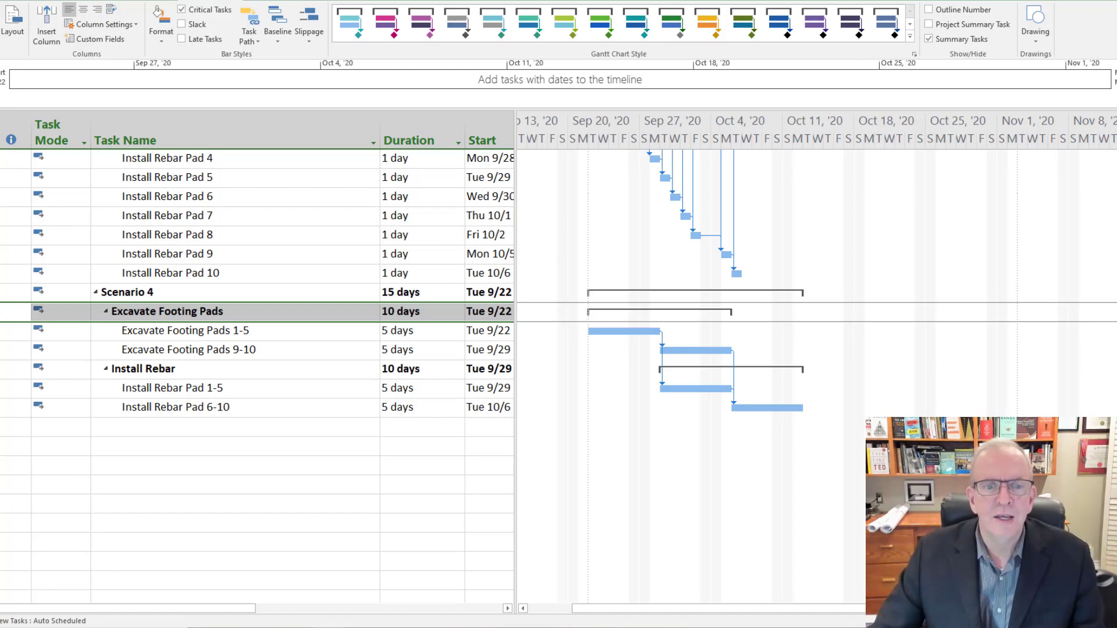
{"action": "scroll", "coordinate": [256, 373], "scroll_direction": "up", "scroll_amount": 6}
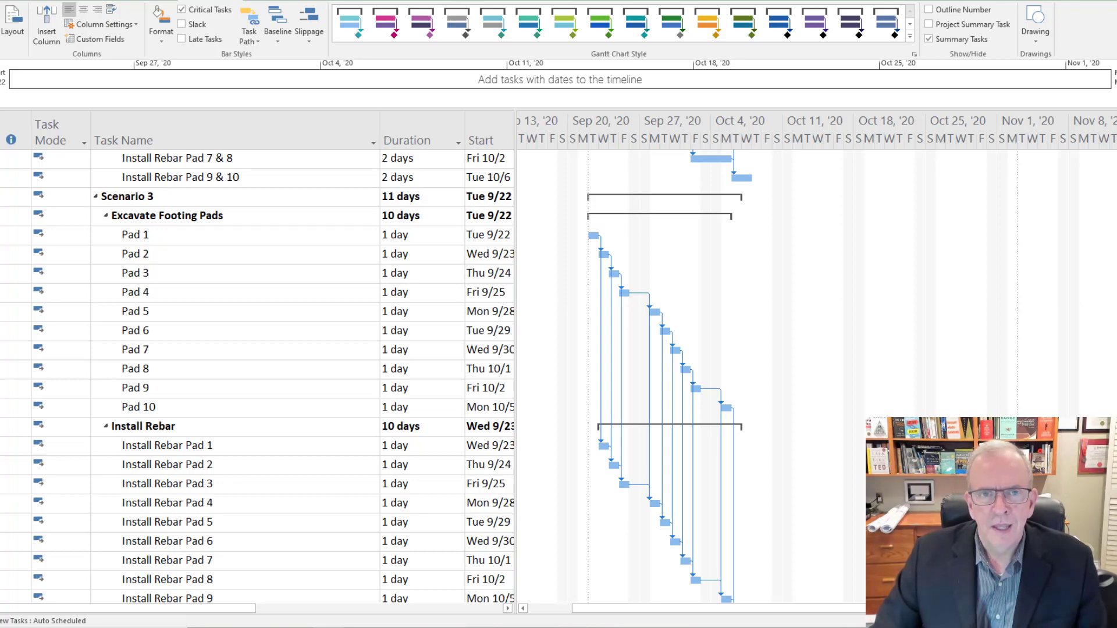
{"action": "scroll", "coordinate": [373, 378], "scroll_direction": "up", "scroll_amount": 2}
{"action": "scroll", "coordinate": [372, 378], "scroll_direction": "up", "scroll_amount": 1}
{"action": "scroll", "coordinate": [373, 378], "scroll_direction": "up", "scroll_amount": 1}
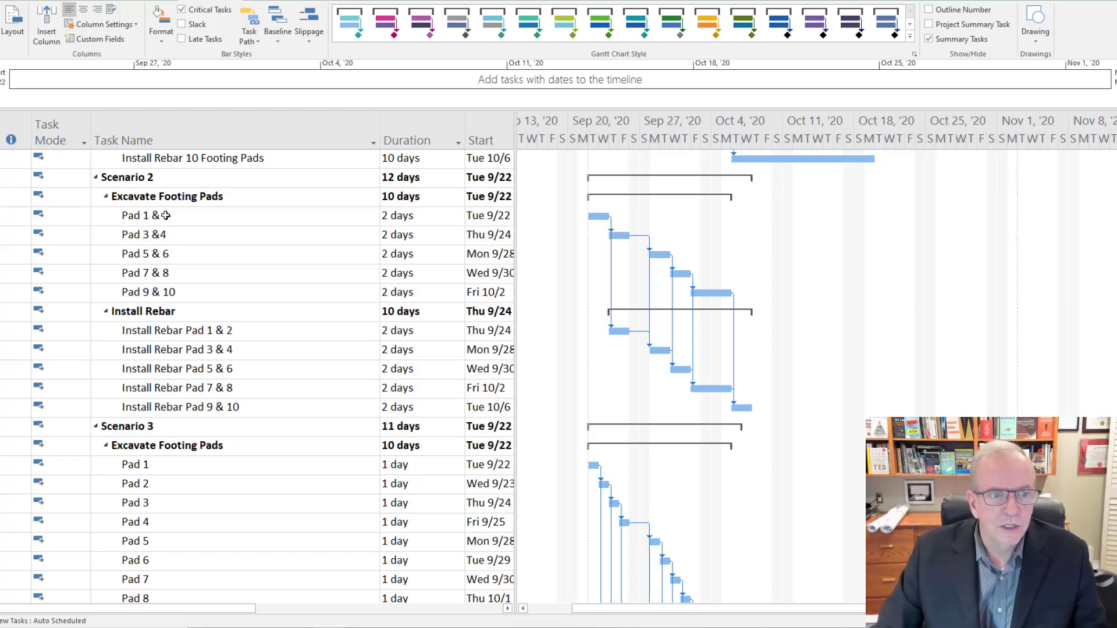
{"action": "left_click", "coordinate": [166, 215]}
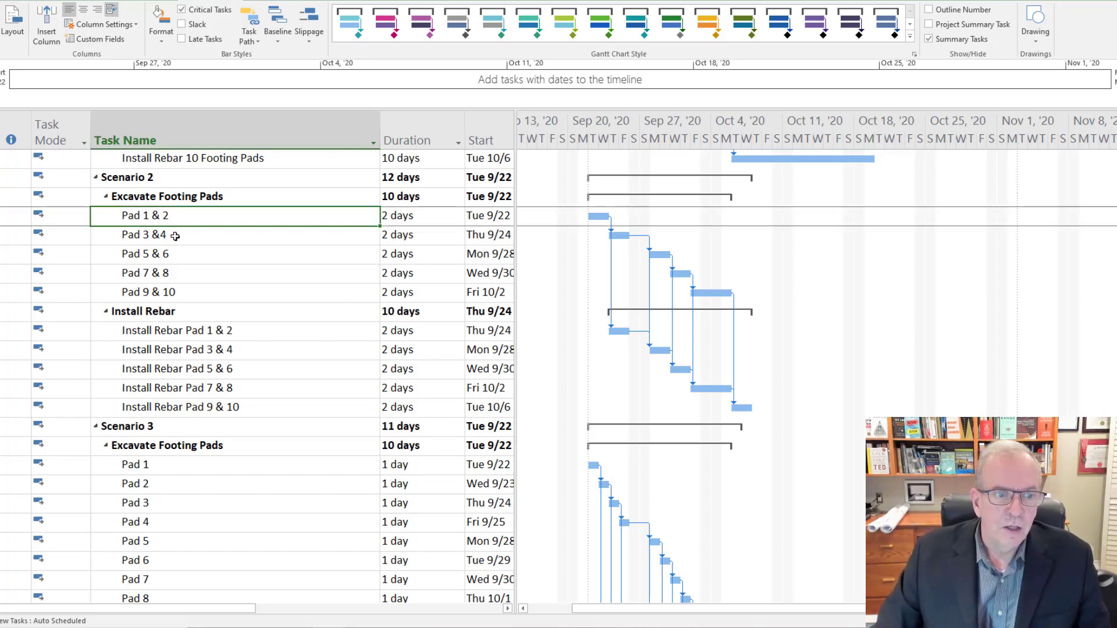
{"action": "left_click", "coordinate": [175, 235]}
{"action": "left_click", "coordinate": [175, 256]}
{"action": "left_click", "coordinate": [175, 274]}
{"action": "left_click", "coordinate": [174, 291]}
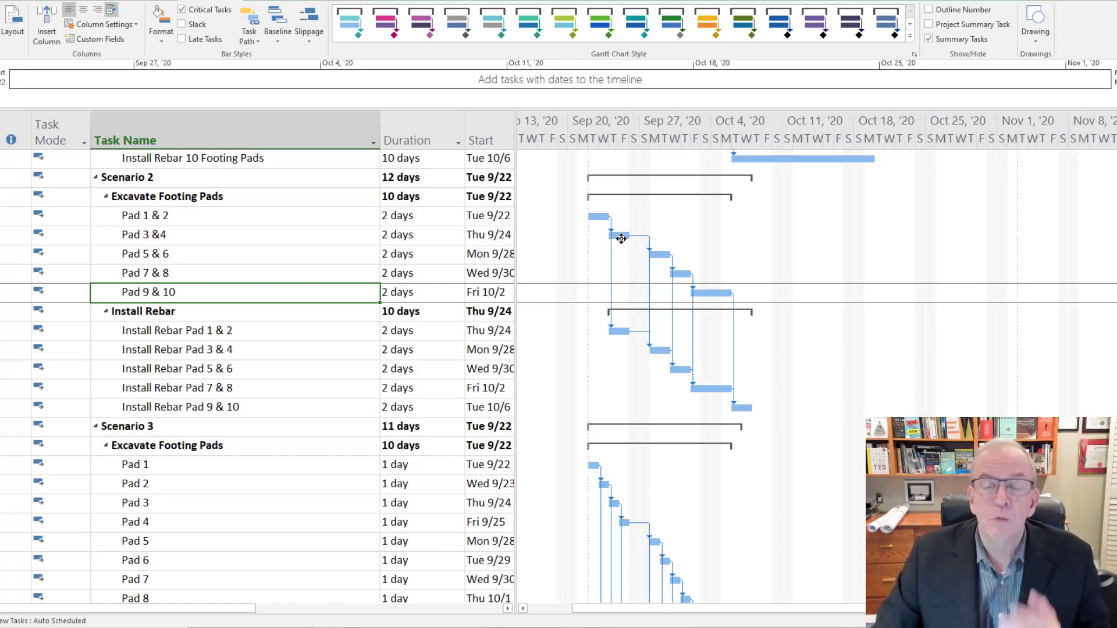
{"action": "mouse_move", "coordinate": [621, 239]}
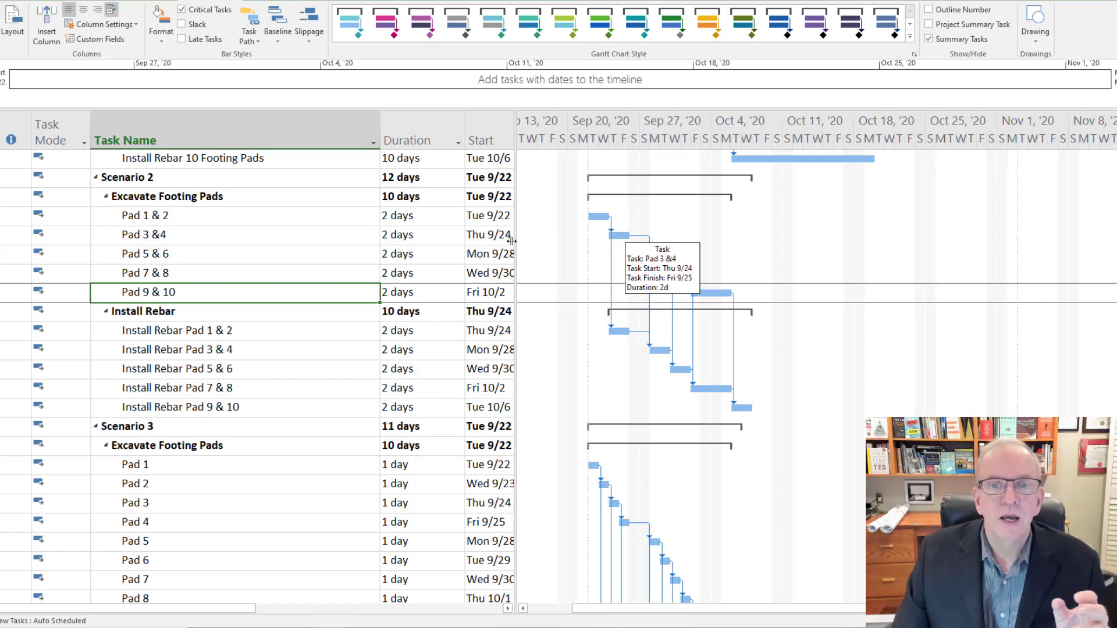
{"action": "left_click", "coordinate": [246, 347]}
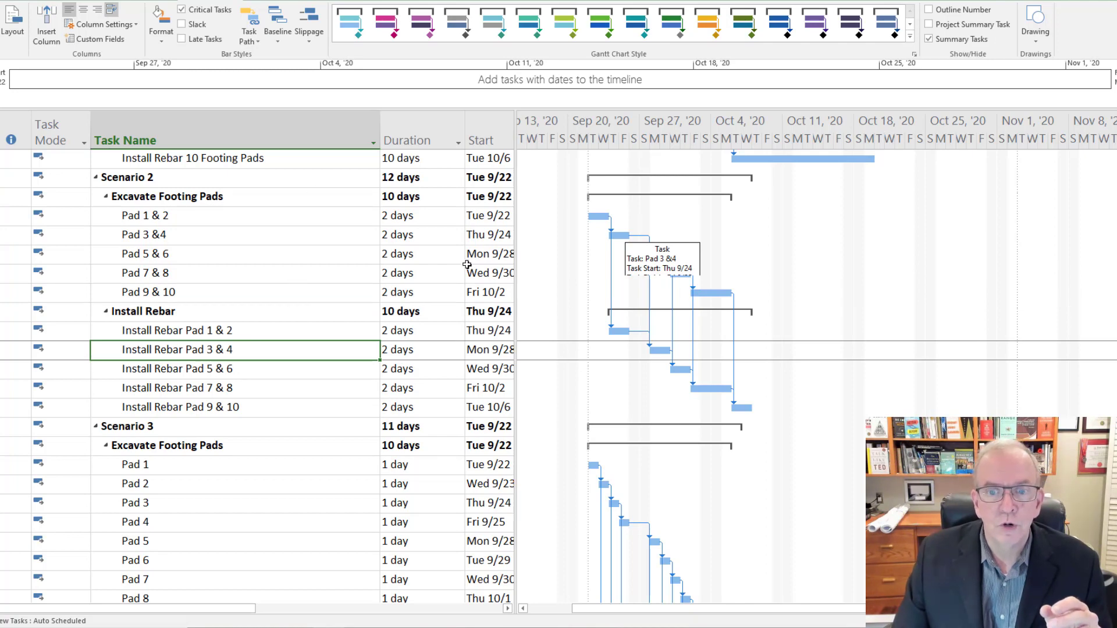
{"action": "scroll", "coordinate": [154, 495], "scroll_direction": "down", "scroll_amount": 1}
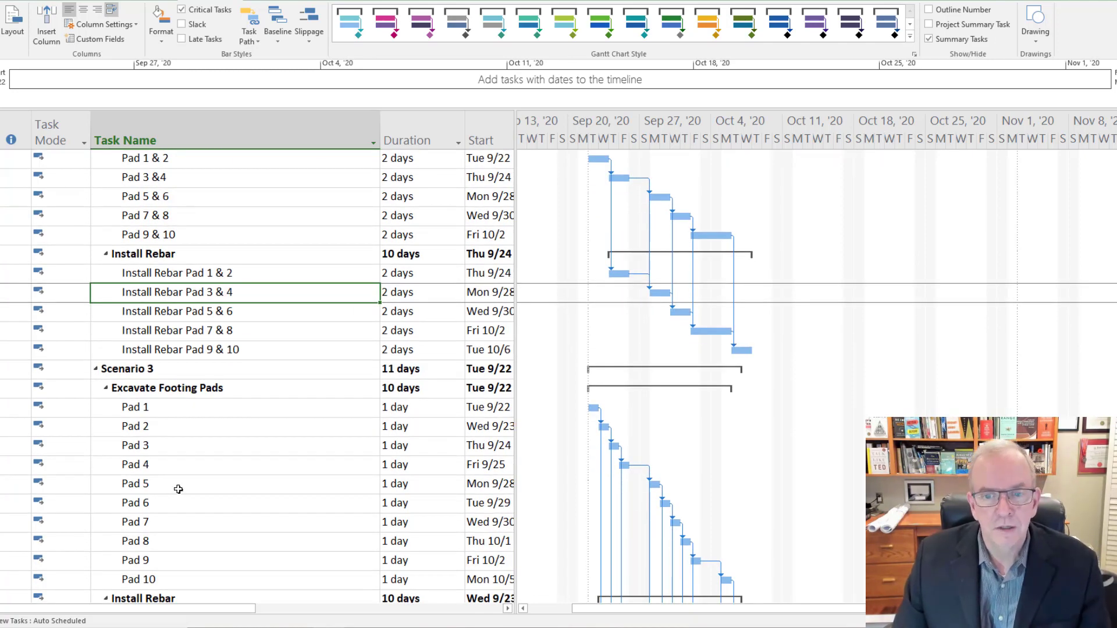
{"action": "scroll", "coordinate": [178, 487], "scroll_direction": "up", "scroll_amount": 2}
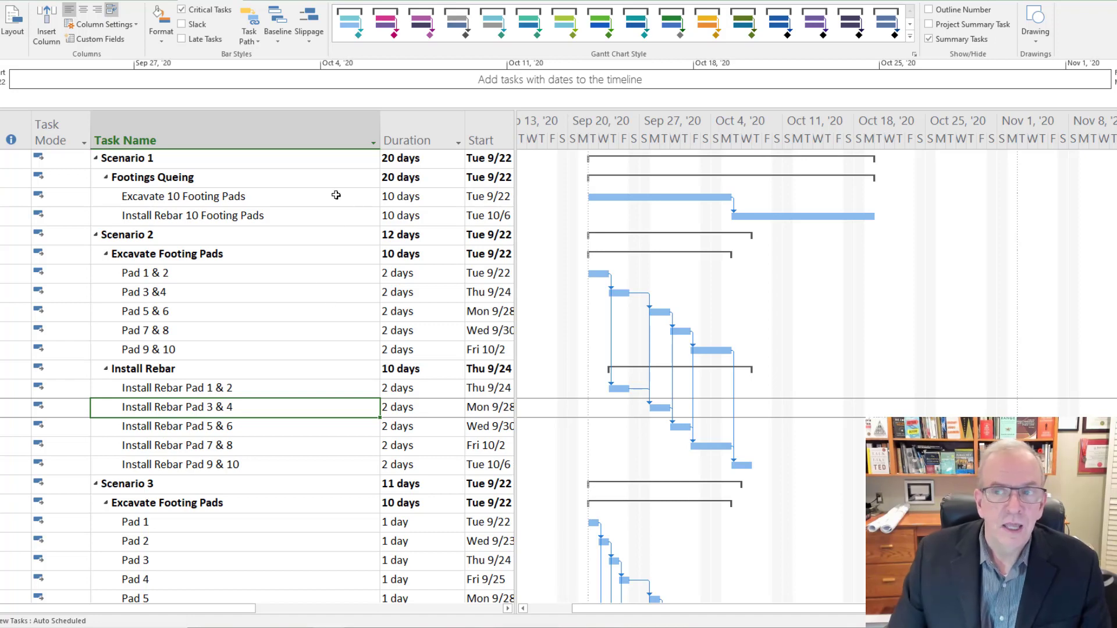
{"action": "left_click", "coordinate": [1042, 41]}
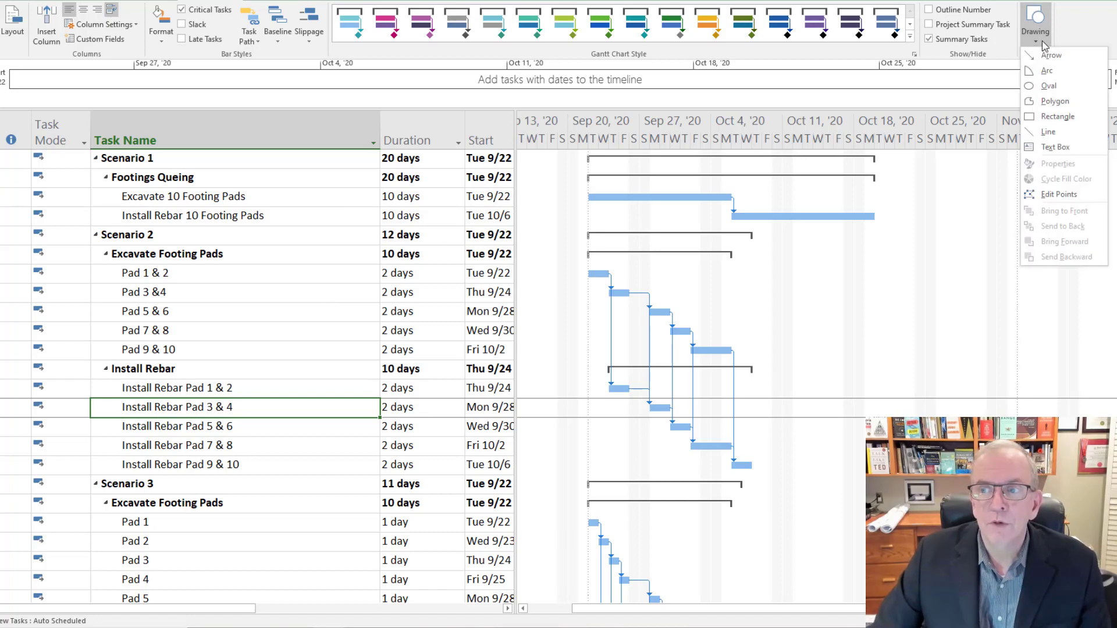
{"action": "left_click", "coordinate": [1042, 69]}
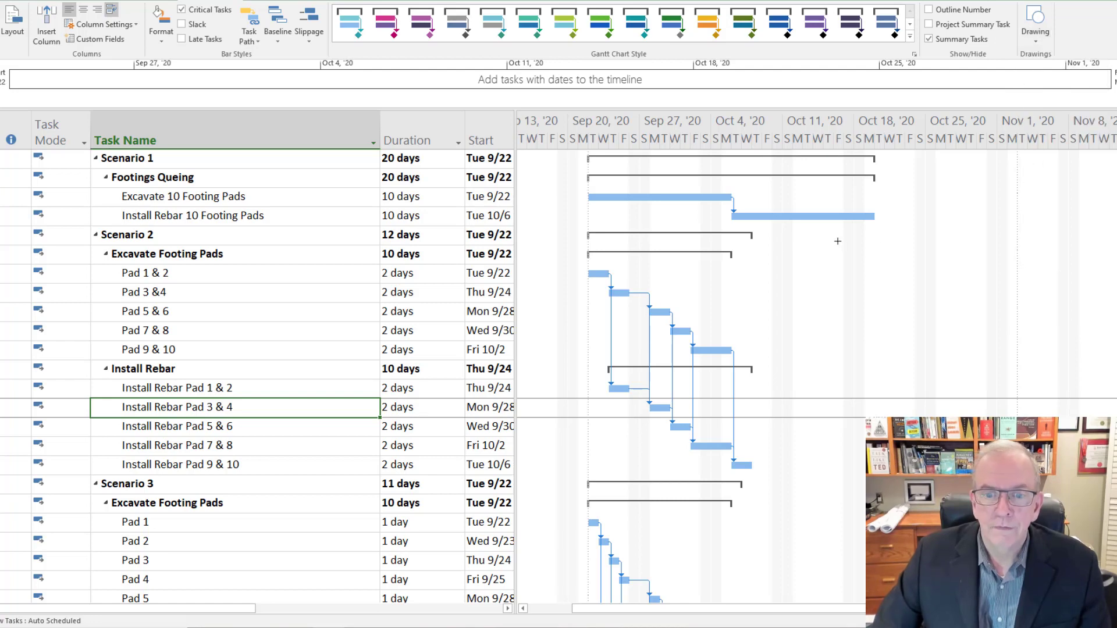
{"action": "left_click_drag", "start_coordinate": [698, 269], "coordinate": [631, 288]}
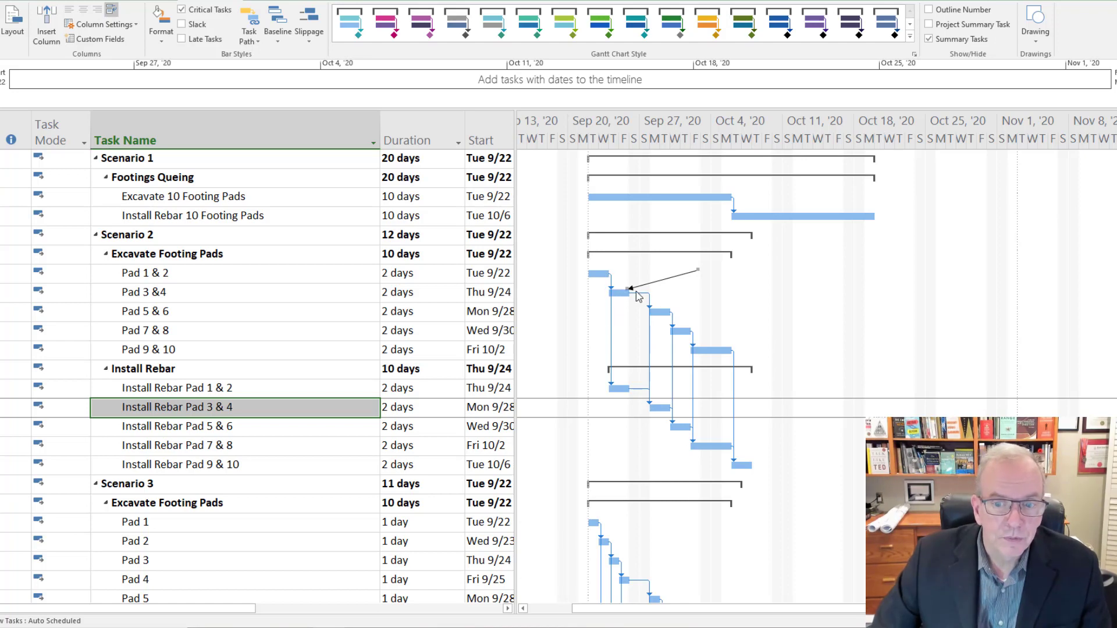
{"action": "key", "text": "Delete"}
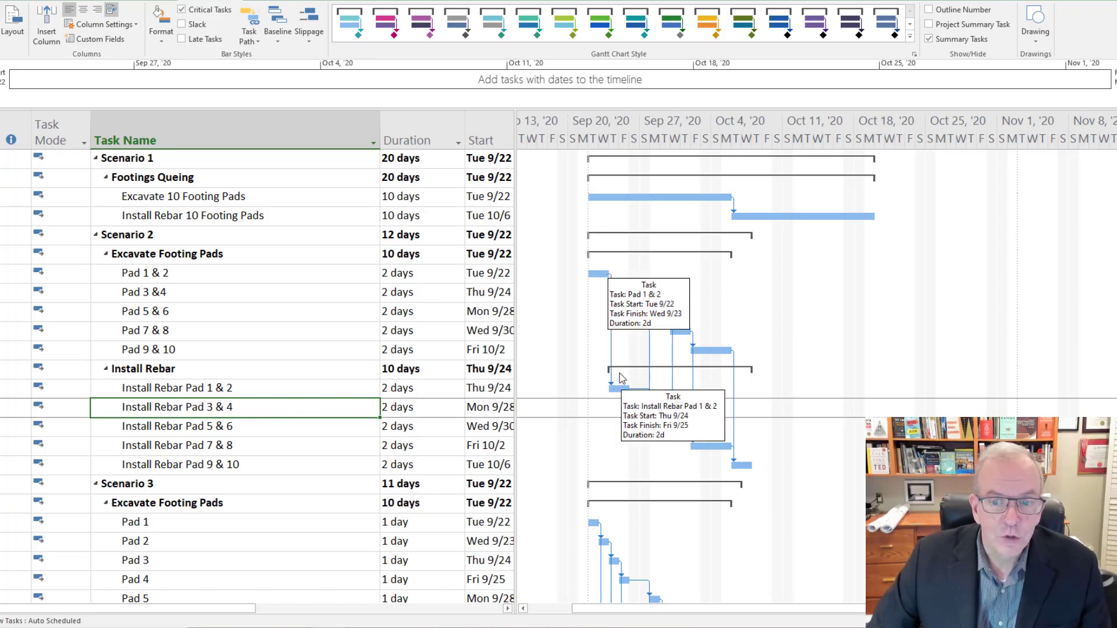
{"action": "left_click", "coordinate": [319, 430]}
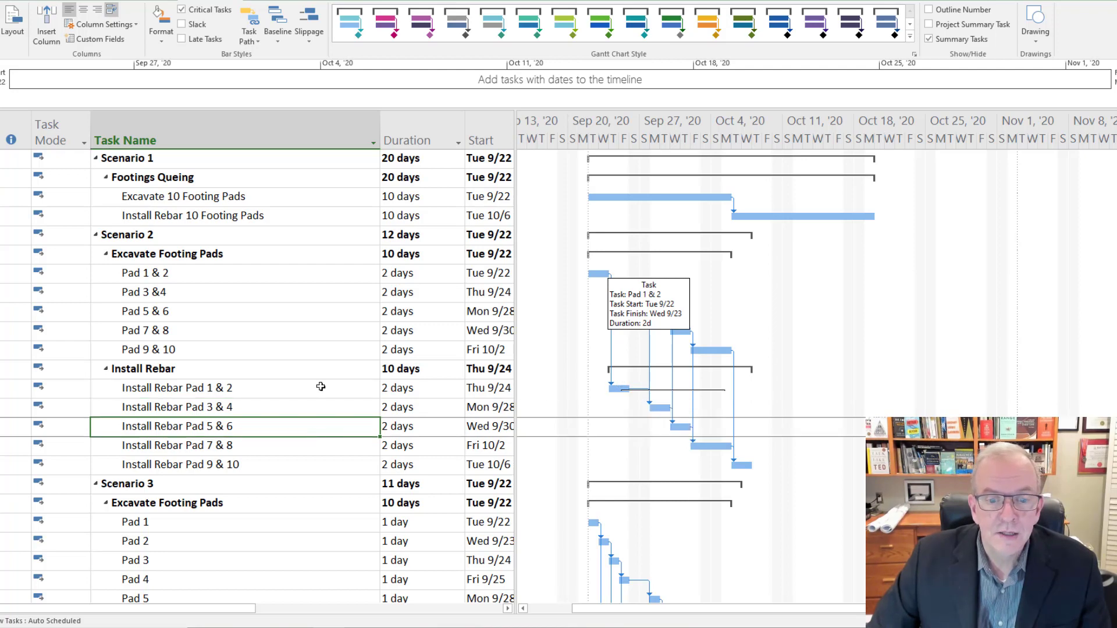
{"action": "scroll", "coordinate": [288, 381], "scroll_direction": "down", "scroll_amount": 1}
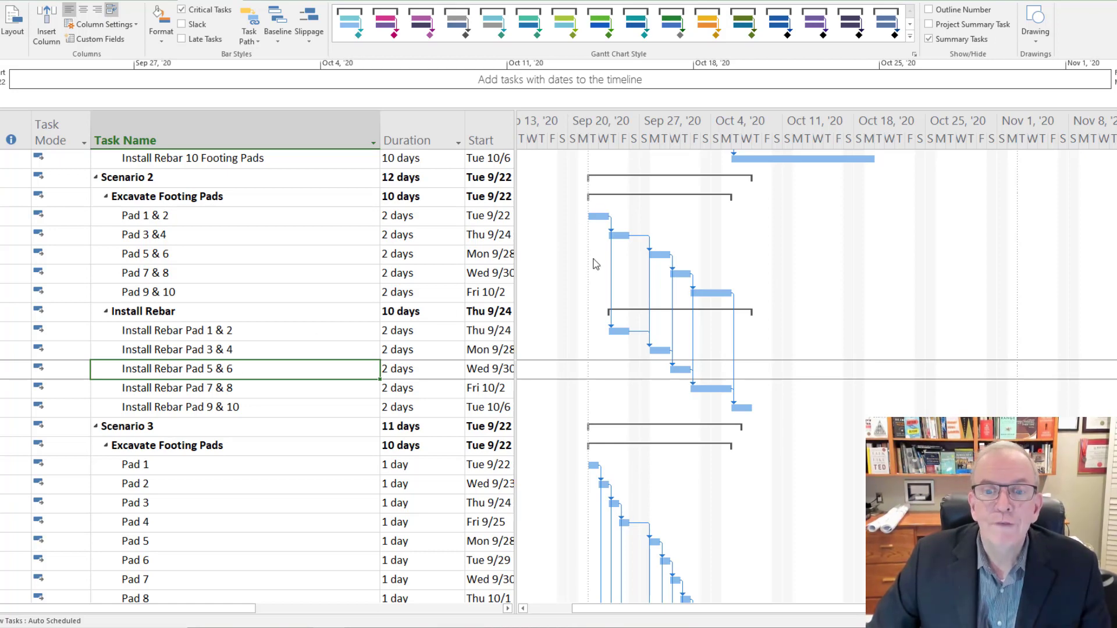
{"action": "left_click", "coordinate": [264, 214]}
{"action": "scroll", "coordinate": [264, 215], "scroll_direction": "up", "scroll_amount": 2}
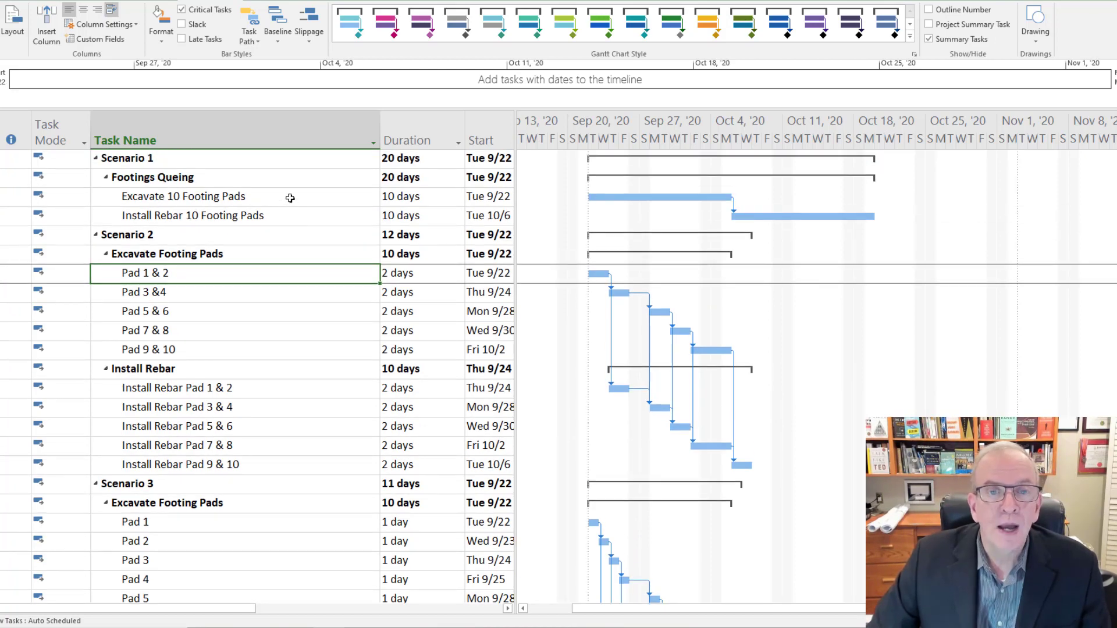
{"action": "left_click", "coordinate": [289, 197]}
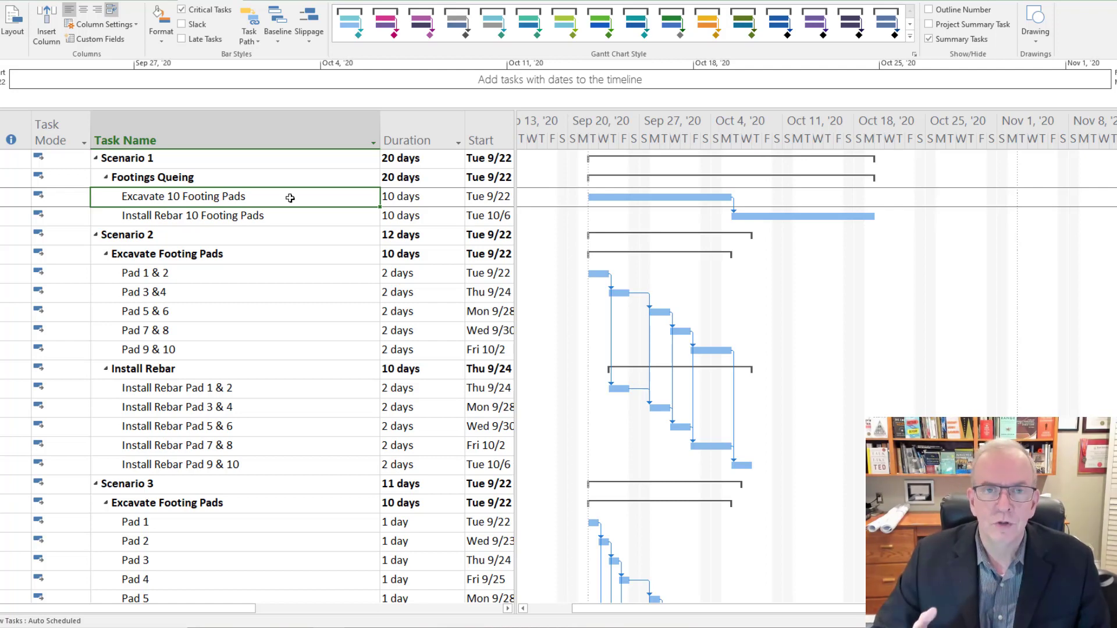
- Scroll through the four scenarios, highlighting the Excavate Footing Pads 9-10 task
{"action": "scroll", "coordinate": [290, 198], "scroll_direction": "down", "scroll_amount": 1}
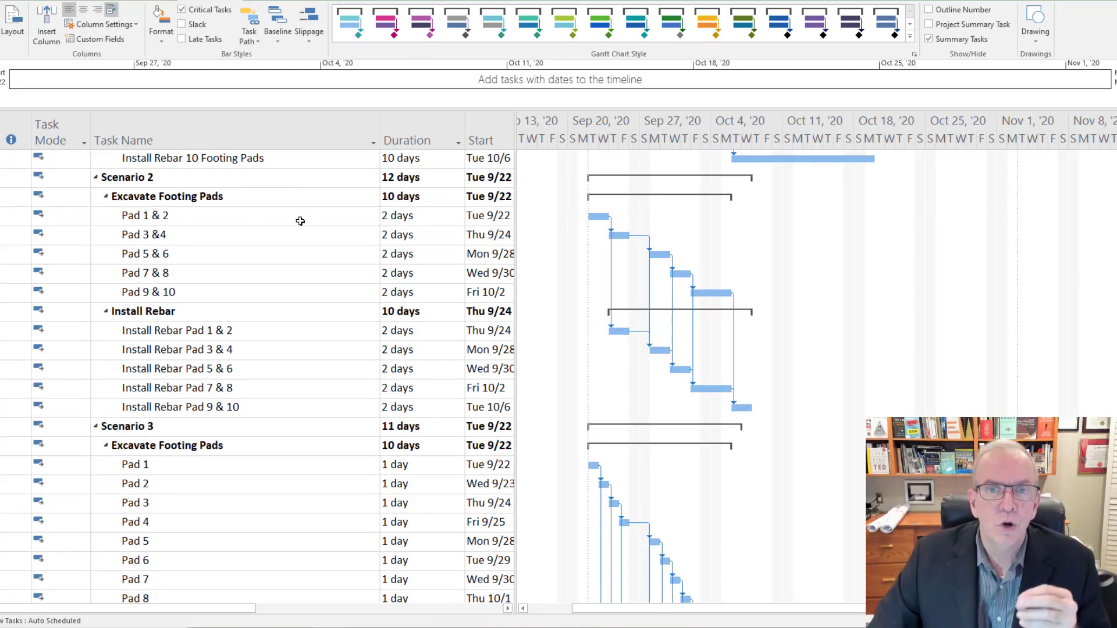
{"action": "scroll", "coordinate": [300, 221], "scroll_direction": "up", "scroll_amount": 1}
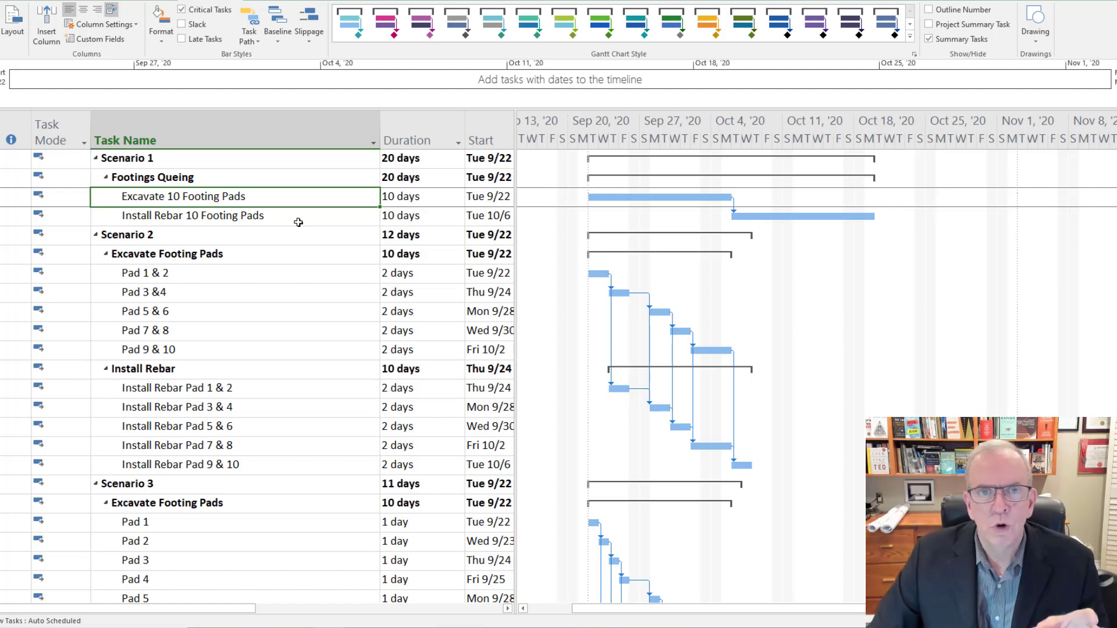
{"action": "scroll", "coordinate": [299, 222], "scroll_direction": "down", "scroll_amount": 4}
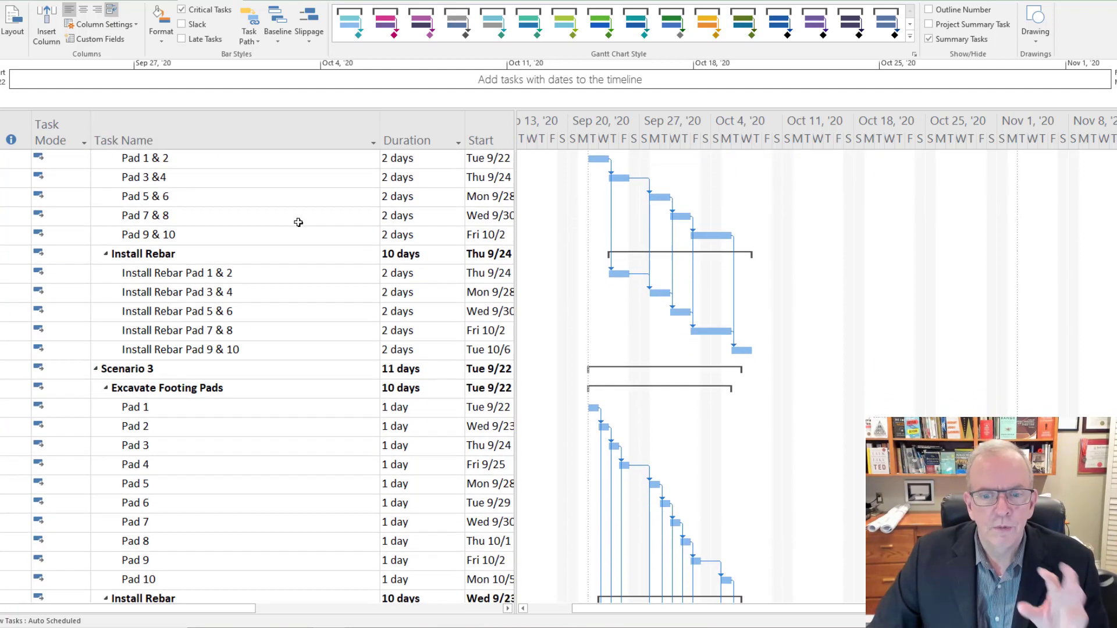
{"action": "scroll", "coordinate": [298, 222], "scroll_direction": "down", "scroll_amount": 4}
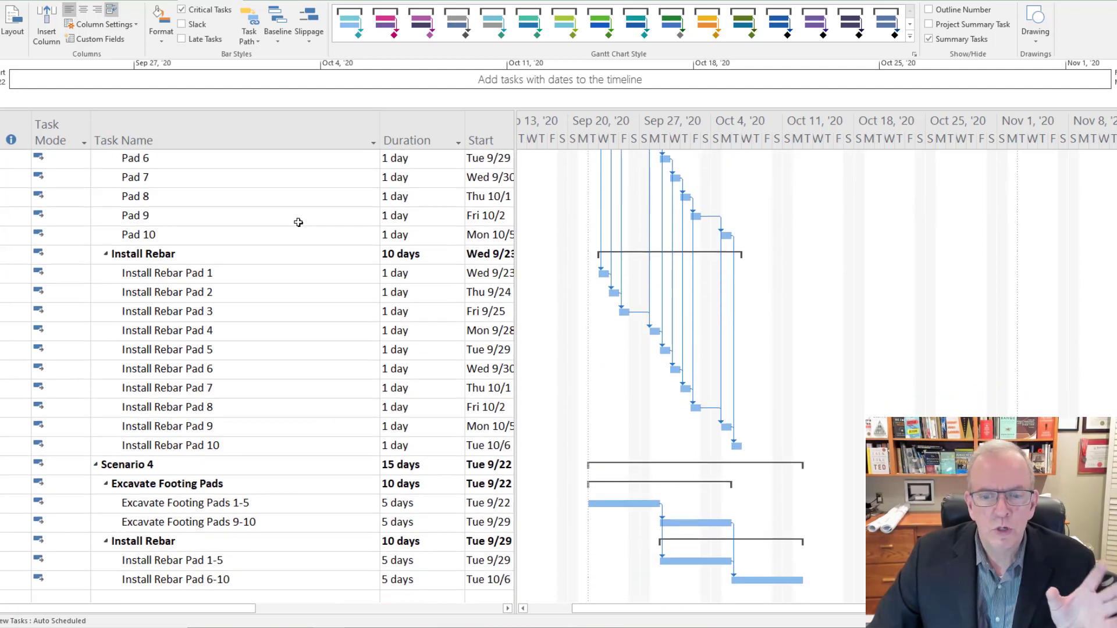
{"action": "scroll", "coordinate": [298, 222], "scroll_direction": "up", "scroll_amount": 3}
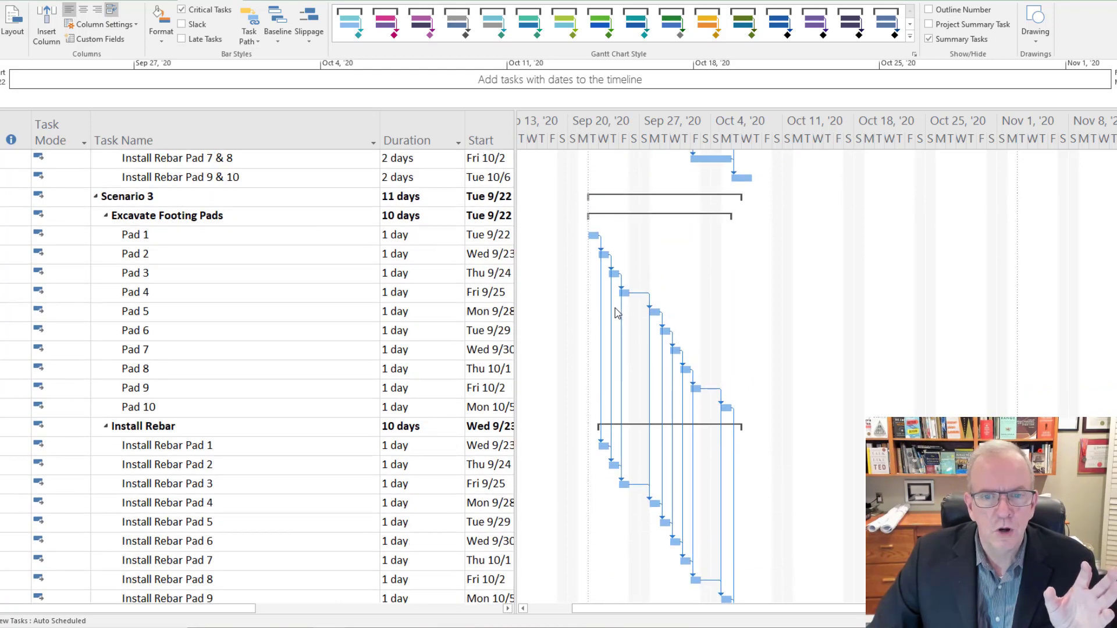
{"action": "scroll", "coordinate": [618, 316], "scroll_direction": "up", "scroll_amount": 5}
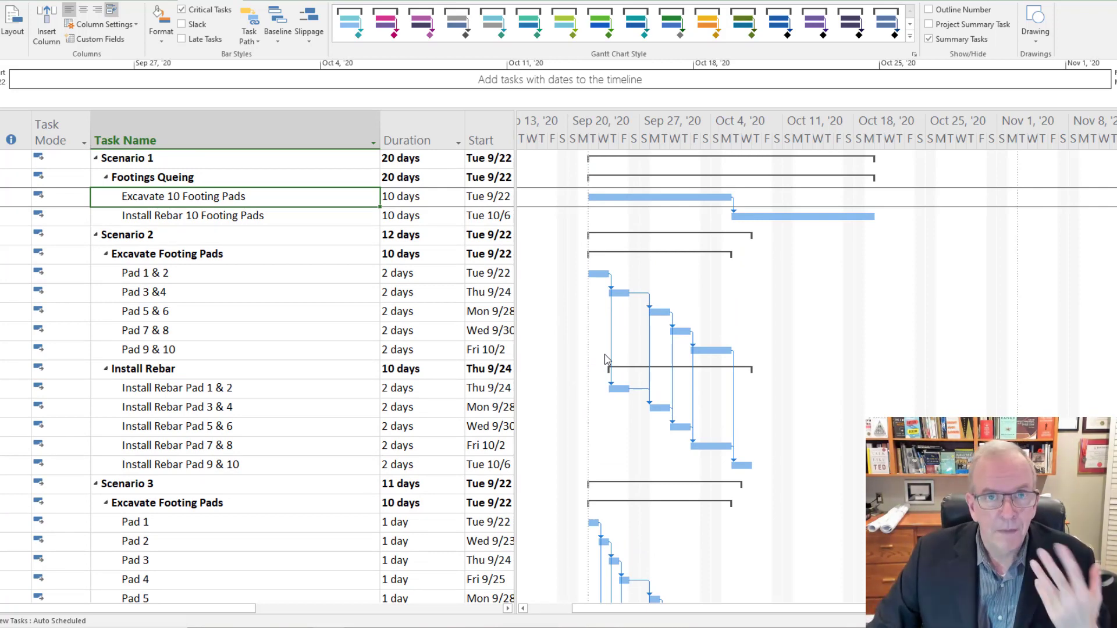
{"action": "scroll", "coordinate": [606, 359], "scroll_direction": "down", "scroll_amount": 2}
{"action": "scroll", "coordinate": [605, 359], "scroll_direction": "down", "scroll_amount": 3}
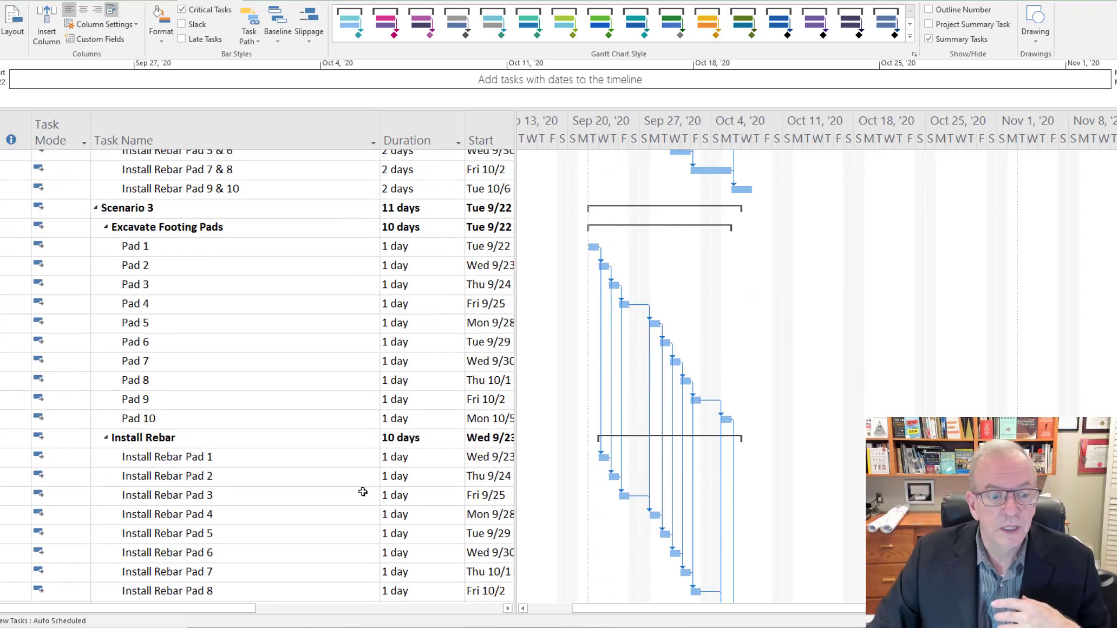
{"action": "scroll", "coordinate": [314, 486], "scroll_direction": "down", "scroll_amount": 4}
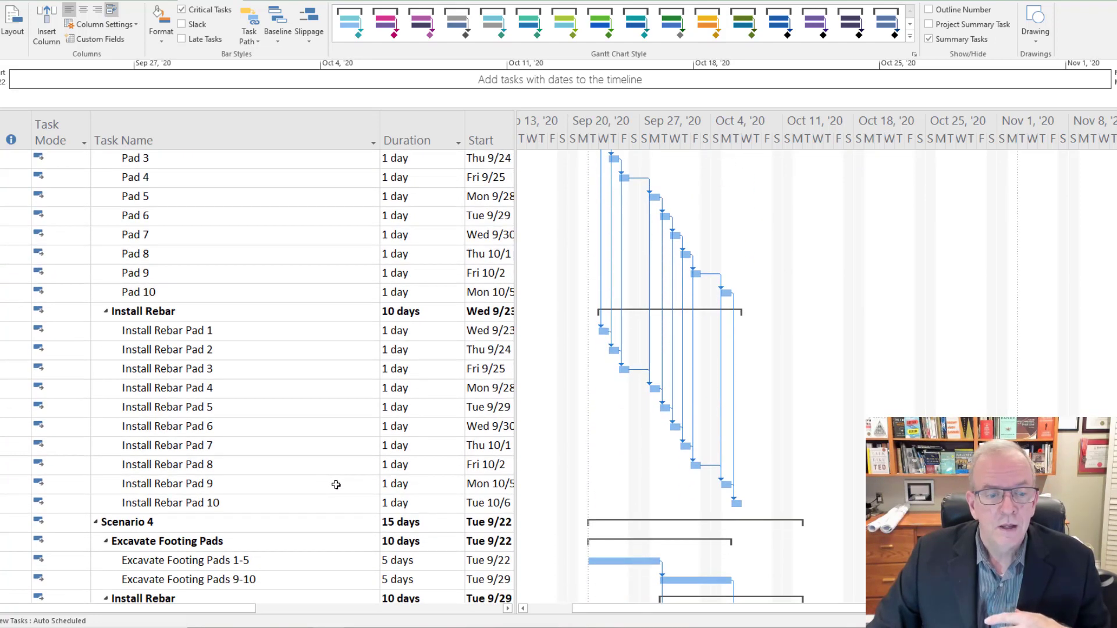
{"action": "left_click", "coordinate": [293, 458]}
{"action": "scroll", "coordinate": [339, 466], "scroll_direction": "up", "scroll_amount": 10}
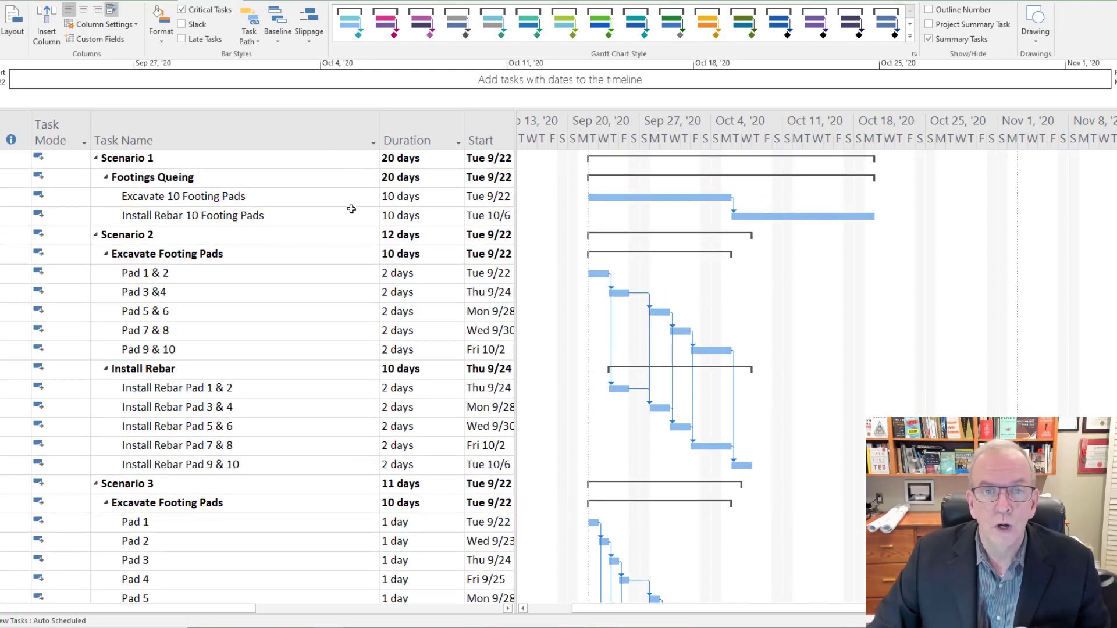
- Select both Scenario 1 footing pad tasks, then scroll down to the 30-day House Batch summary
{"action": "left_click_drag", "start_coordinate": [304, 197], "coordinate": [304, 212]}
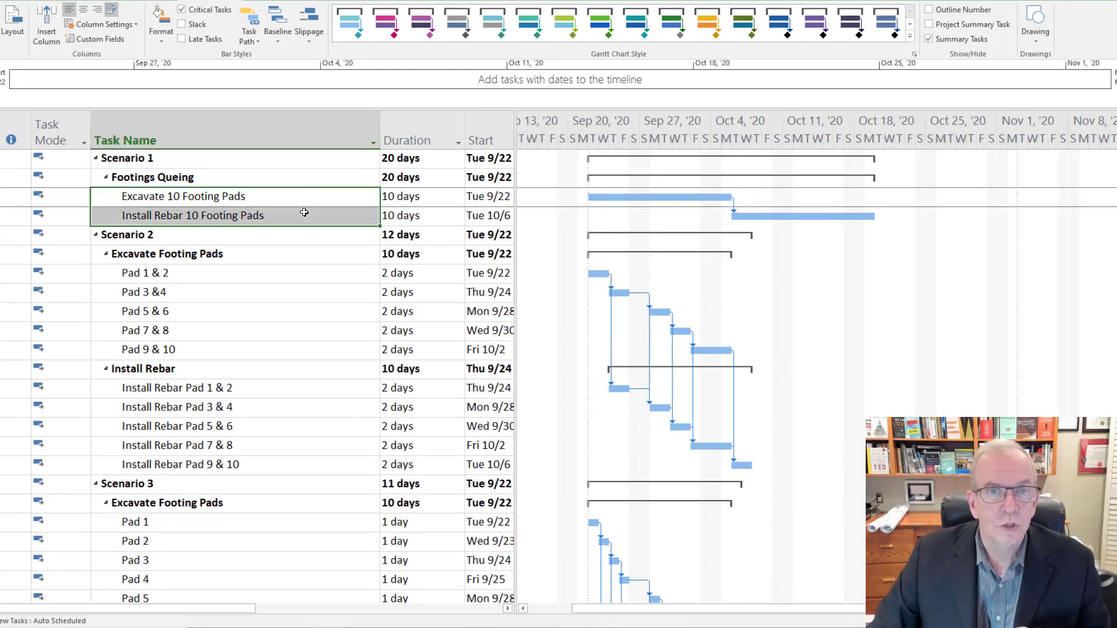
{"action": "scroll", "coordinate": [304, 212], "scroll_direction": "down", "scroll_amount": 8}
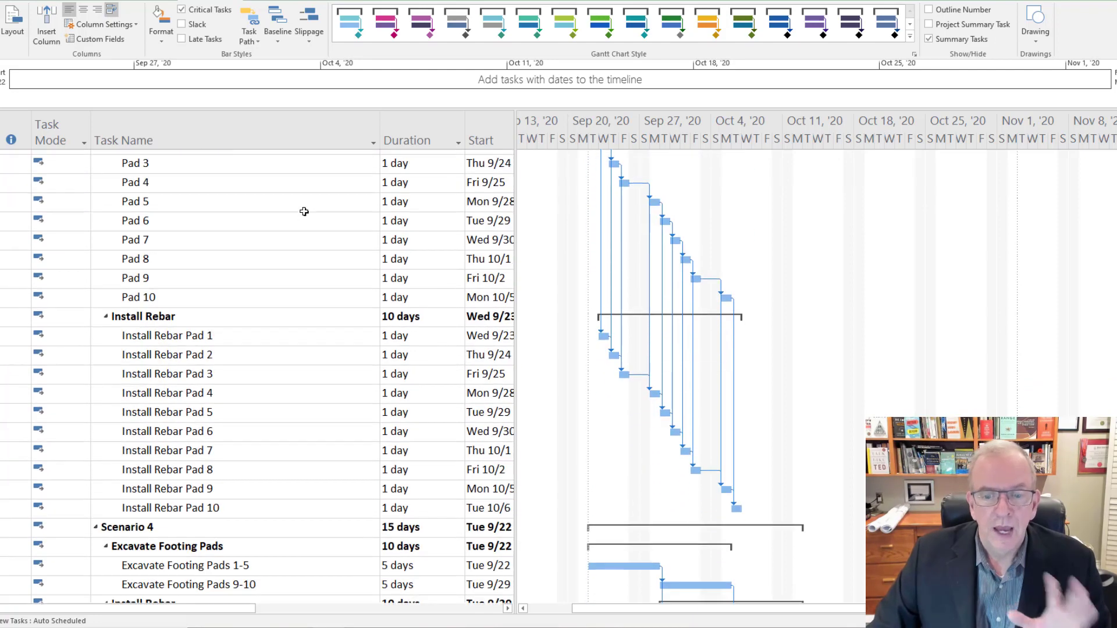
{"action": "scroll", "coordinate": [304, 212], "scroll_direction": "down", "scroll_amount": 2}
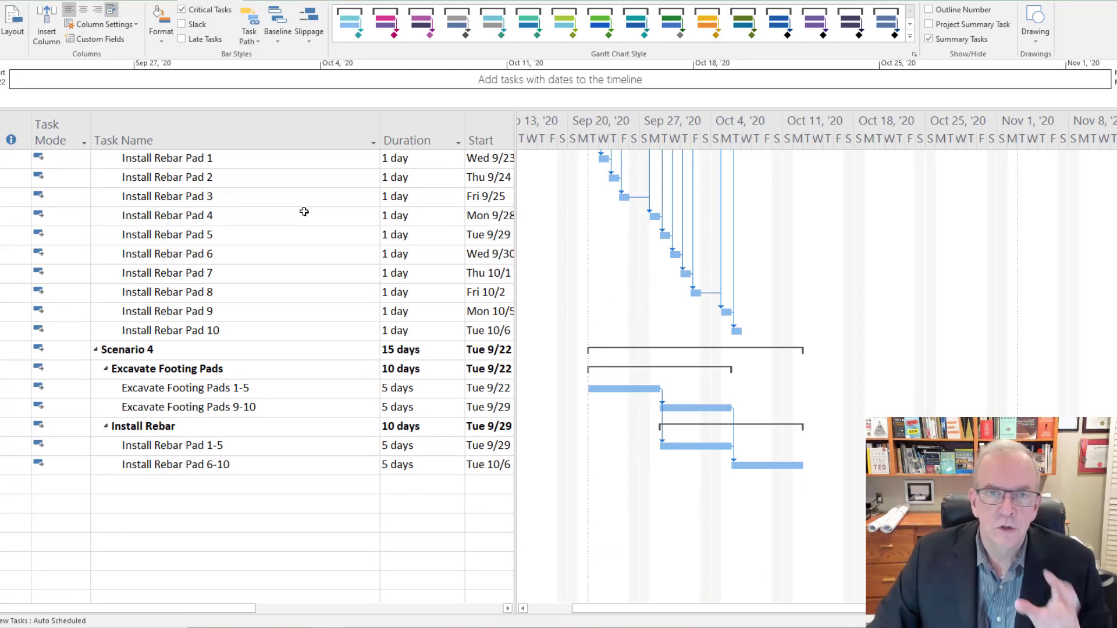
{"action": "scroll", "coordinate": [304, 211], "scroll_direction": "down", "scroll_amount": 10}
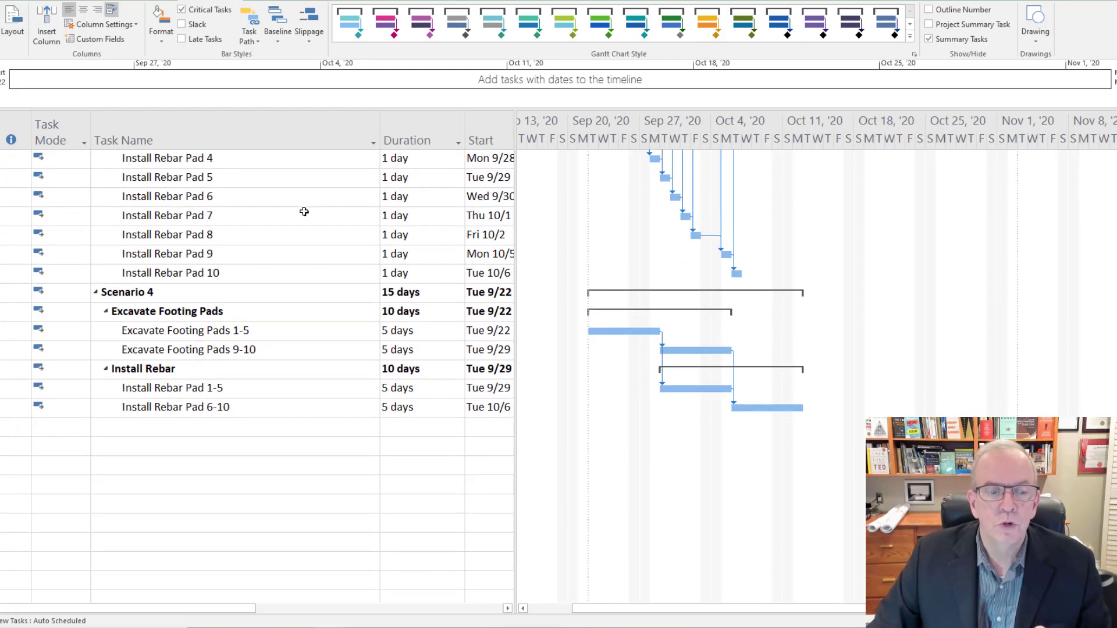
{"action": "scroll", "coordinate": [304, 211], "scroll_direction": "down", "scroll_amount": 2}
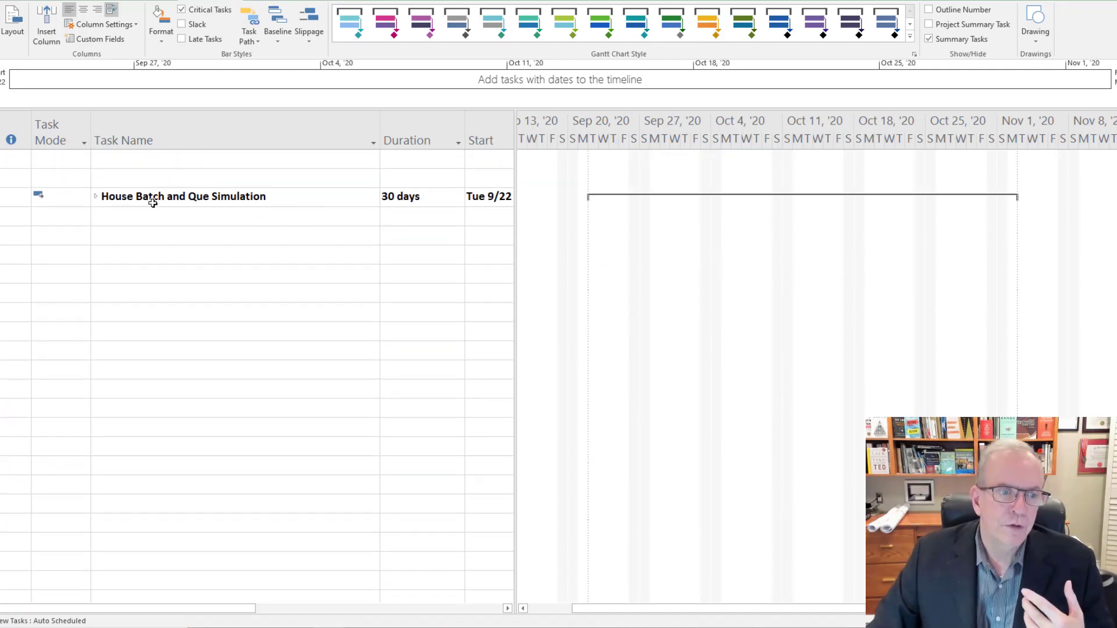
- Expand the House Batch and Que Simulation summary and review its Foundation Pad, House Frame and Roof 5-houses tasks
{"action": "left_click", "coordinate": [97, 198]}
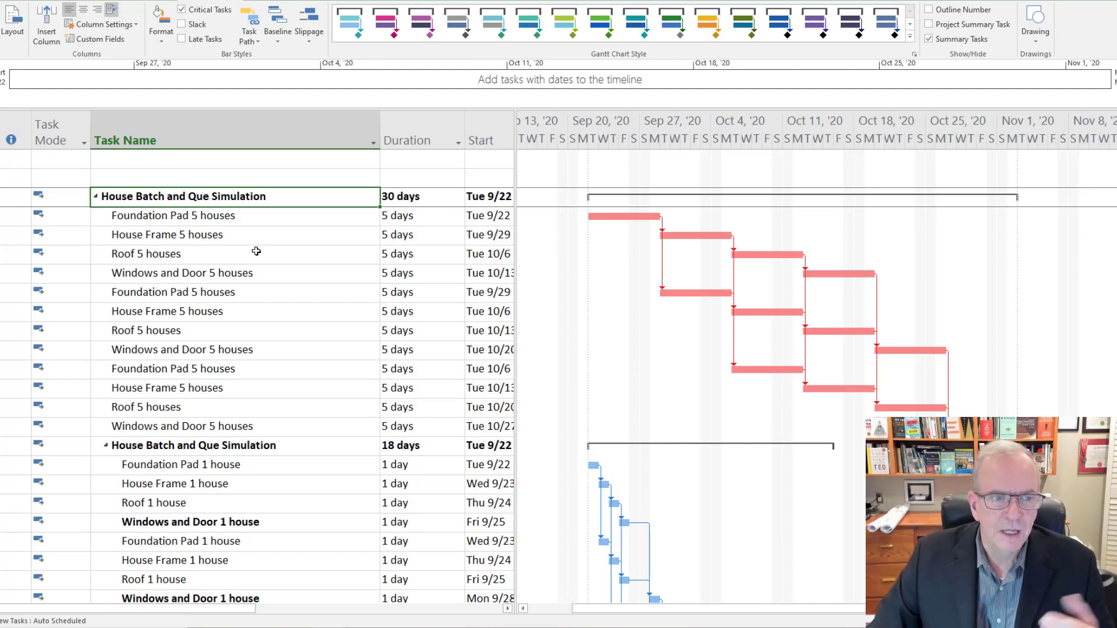
{"action": "left_click", "coordinate": [193, 215]}
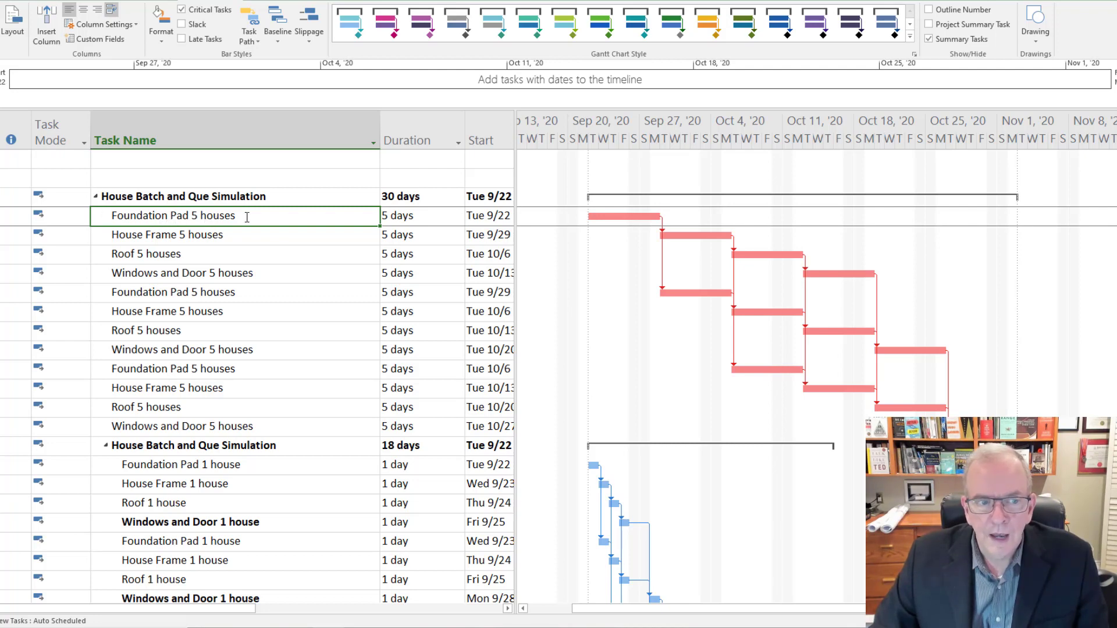
{"action": "key", "text": "F2"}
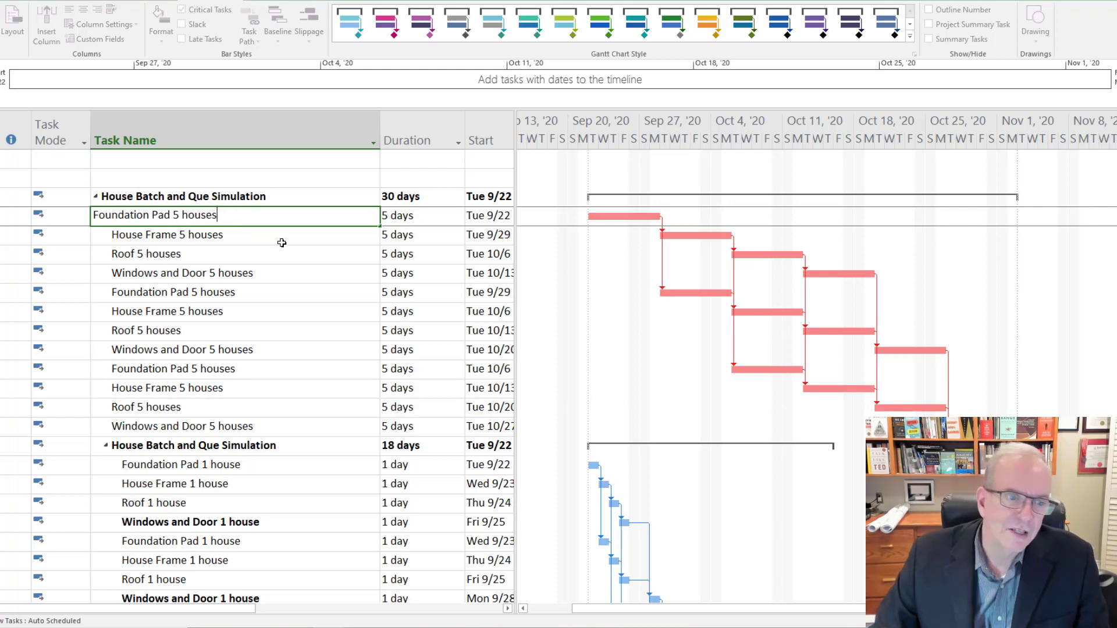
{"action": "left_click", "coordinate": [244, 242]}
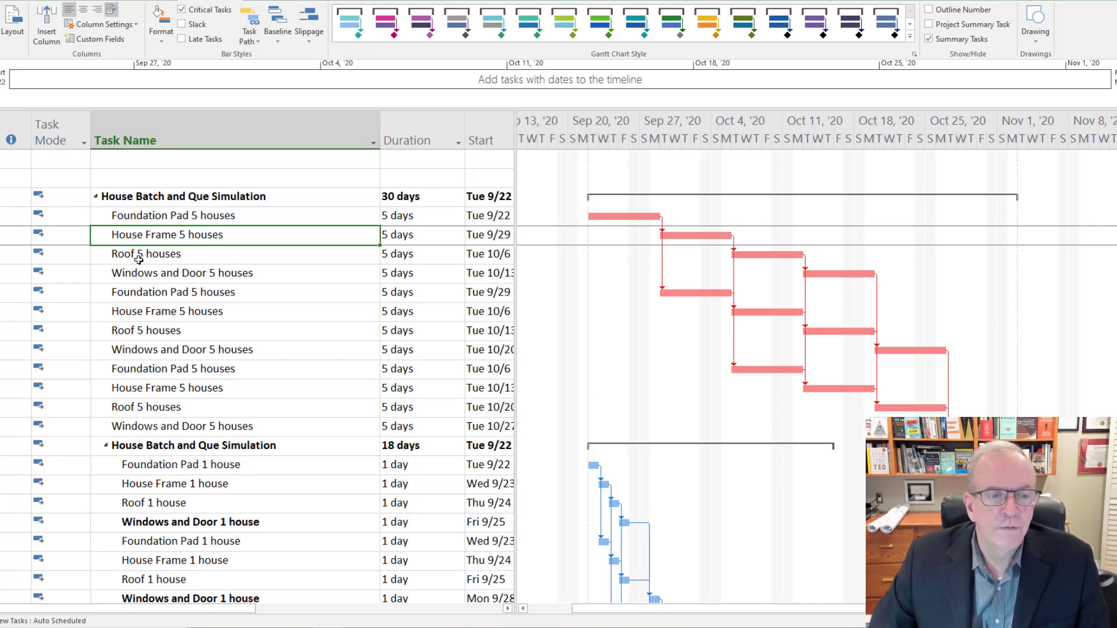
{"action": "left_click", "coordinate": [143, 256]}
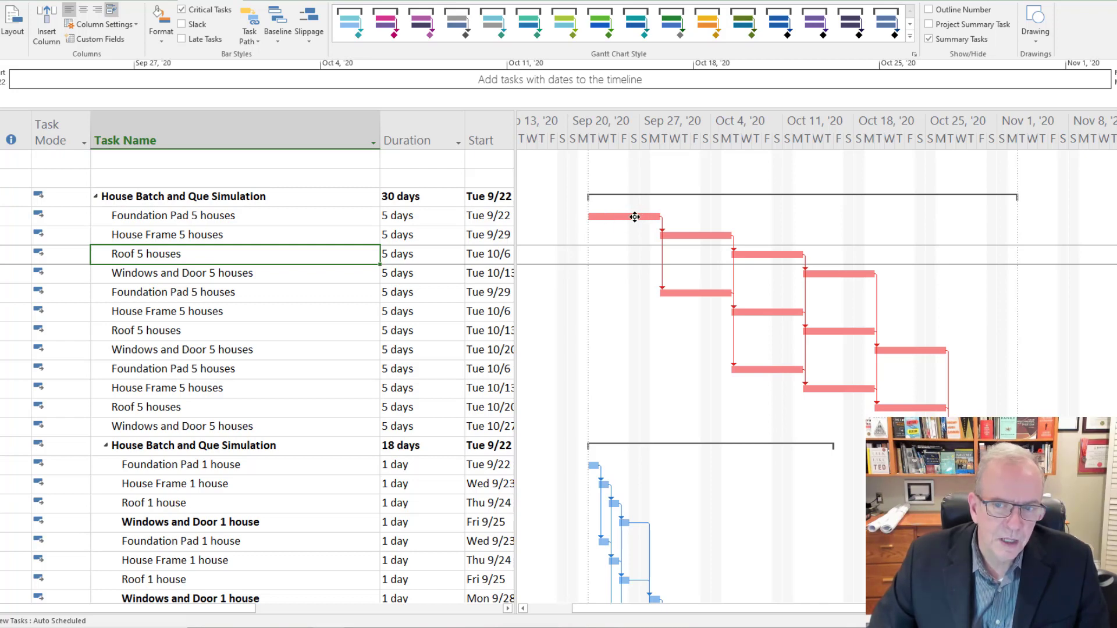
{"action": "mouse_move", "coordinate": [634, 217]}
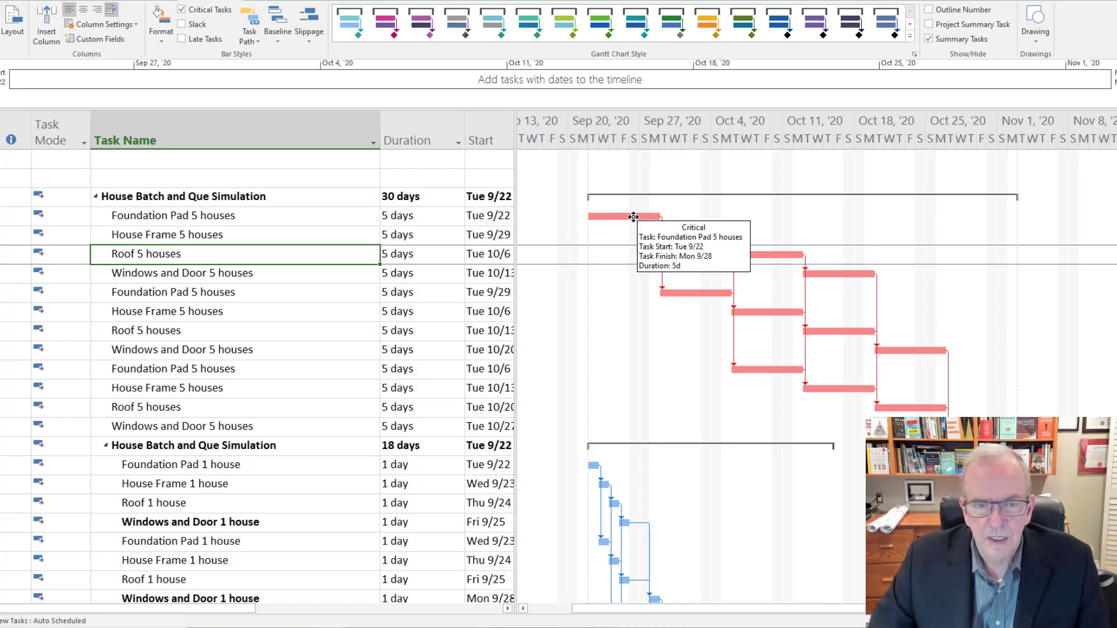
{"action": "scroll", "coordinate": [634, 217], "scroll_direction": "down", "scroll_amount": 1}
{"action": "scroll", "coordinate": [541, 234], "scroll_direction": "up", "scroll_amount": 2}
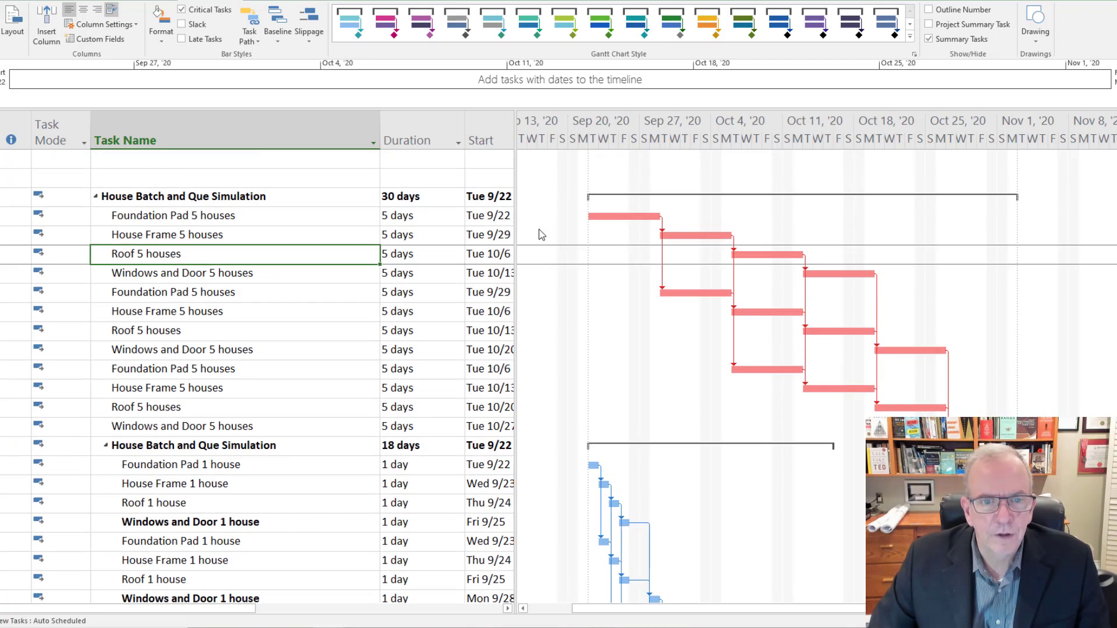
- Inspect the one-day Foundation Pad, House Frame and Roof 1 house durations in the single-house schedule
{"action": "left_click", "coordinate": [407, 256]}
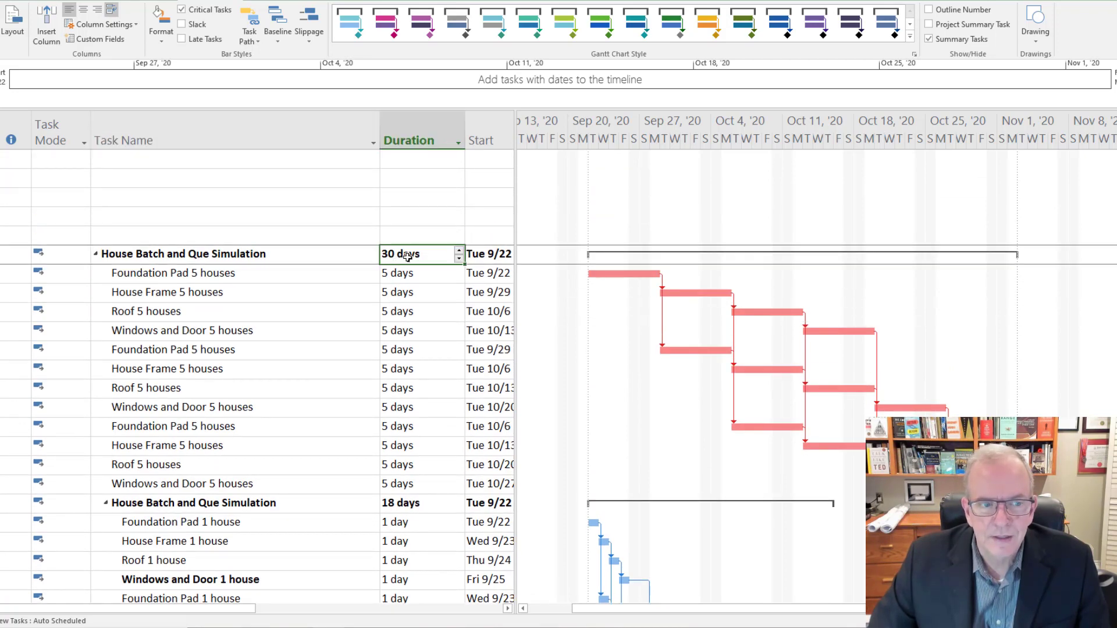
{"action": "scroll", "coordinate": [407, 256], "scroll_direction": "down", "scroll_amount": 1}
{"action": "scroll", "coordinate": [408, 257], "scroll_direction": "down", "scroll_amount": 1}
{"action": "scroll", "coordinate": [408, 257], "scroll_direction": "down", "scroll_amount": 2}
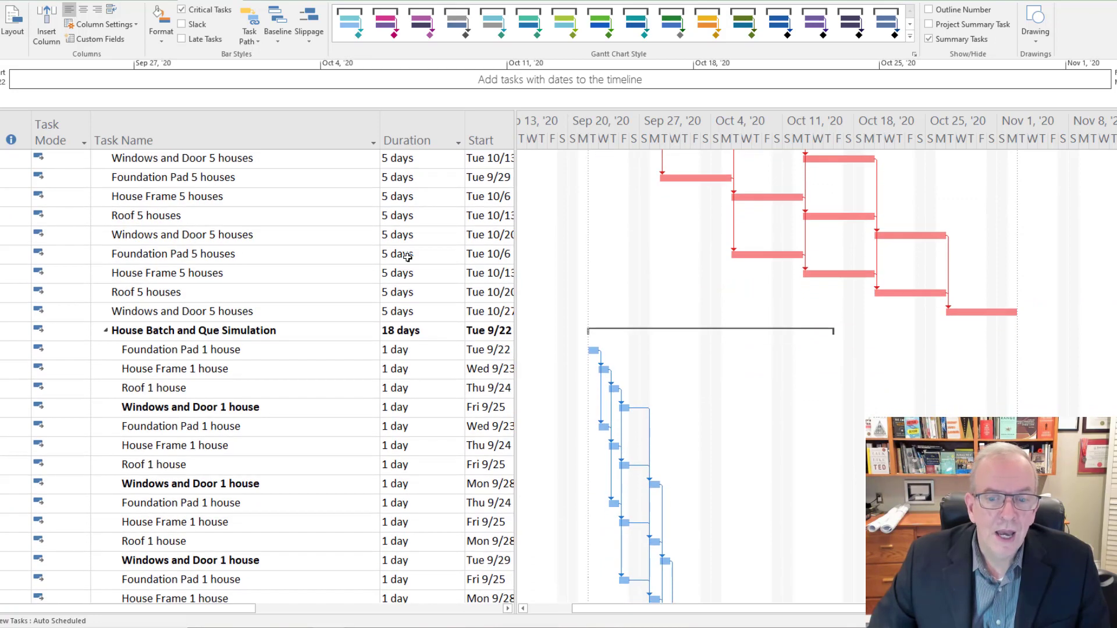
{"action": "left_click", "coordinate": [303, 291]}
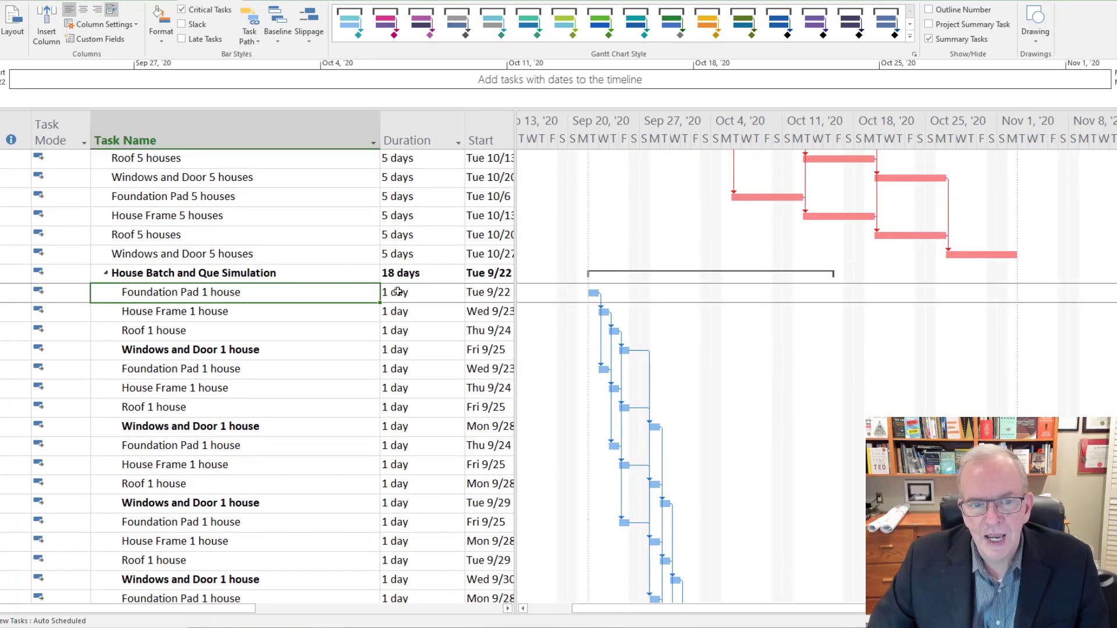
{"action": "left_click", "coordinate": [409, 308]}
{"action": "left_click", "coordinate": [399, 334]}
{"action": "left_click", "coordinate": [406, 312]}
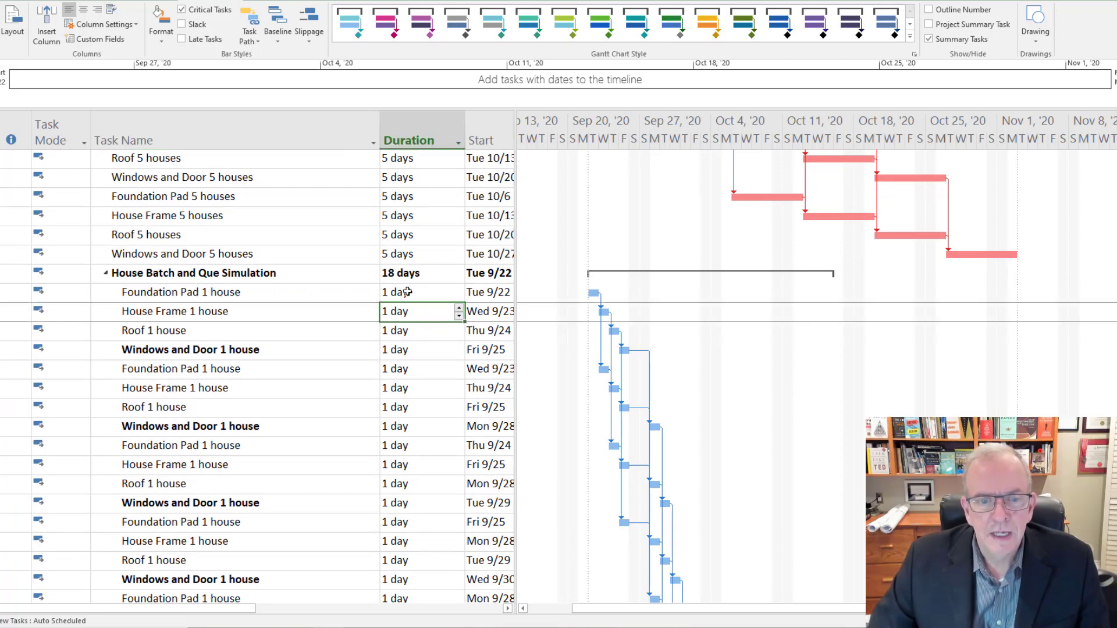
{"action": "left_click", "coordinate": [406, 292]}
{"action": "left_click", "coordinate": [405, 313]}
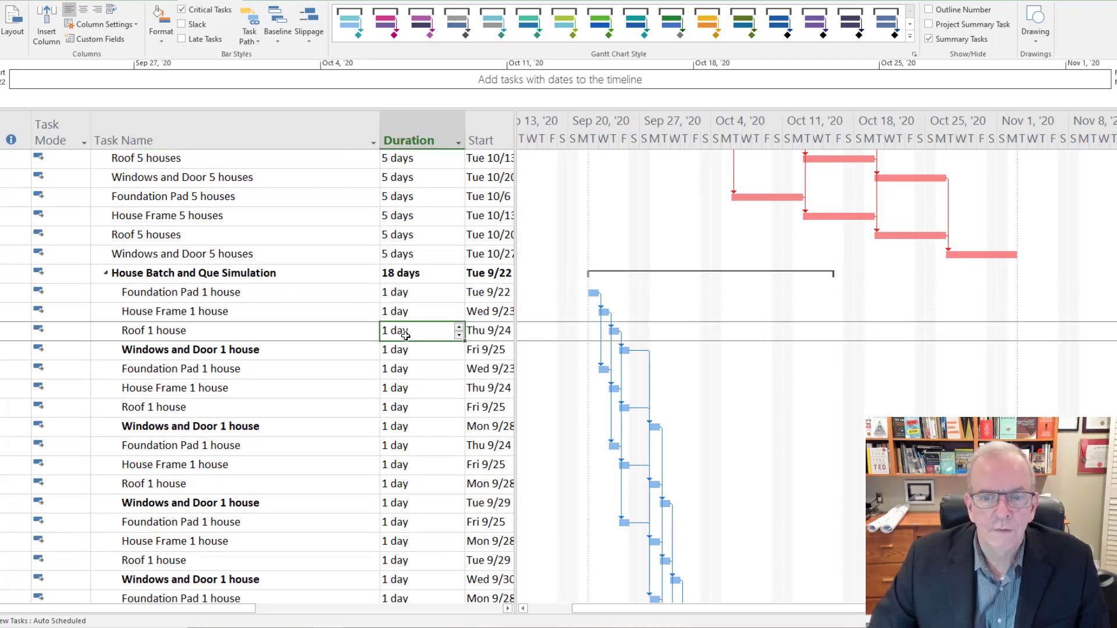
- Compare the single-house summary's 18 days against the batch summary's 30 days
{"action": "scroll", "coordinate": [396, 309], "scroll_direction": "up", "scroll_amount": 1}
{"action": "left_click", "coordinate": [399, 331]}
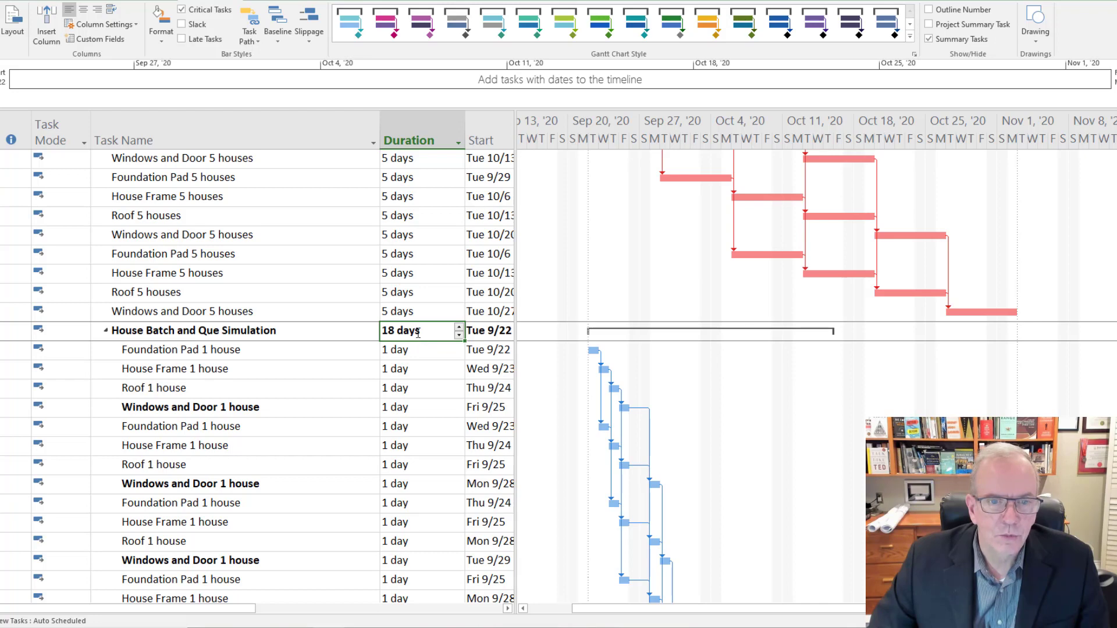
{"action": "scroll", "coordinate": [418, 335], "scroll_direction": "up", "scroll_amount": 2}
{"action": "left_click", "coordinate": [397, 196]}
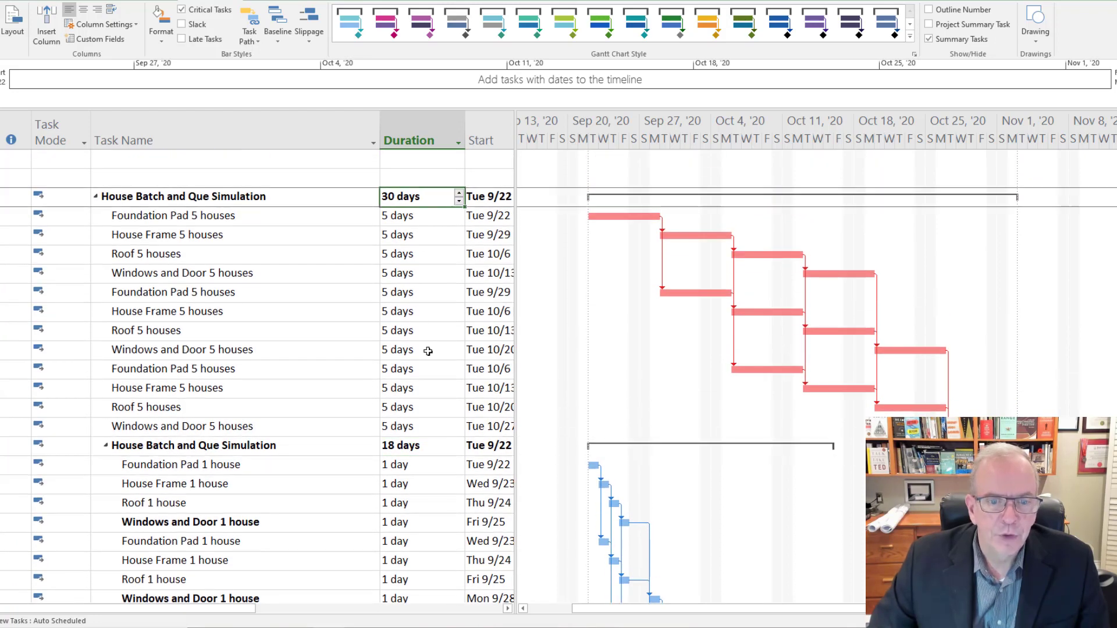
{"action": "left_click", "coordinate": [430, 445]}
{"action": "scroll", "coordinate": [495, 420], "scroll_direction": "down", "scroll_amount": 2}
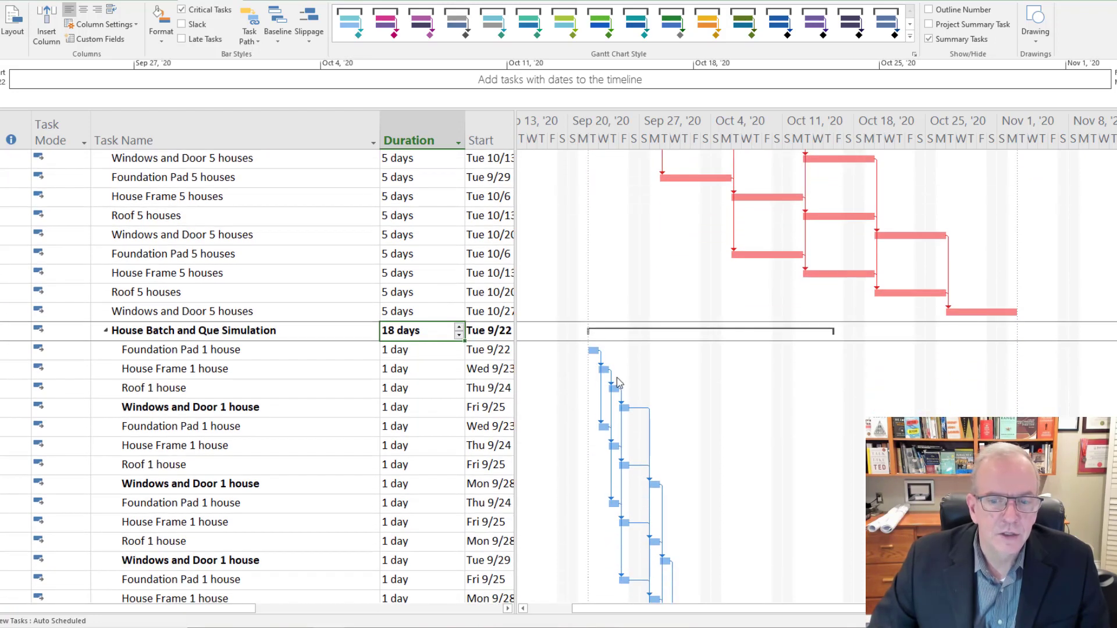
{"action": "scroll", "coordinate": [611, 463], "scroll_direction": "down", "scroll_amount": 2}
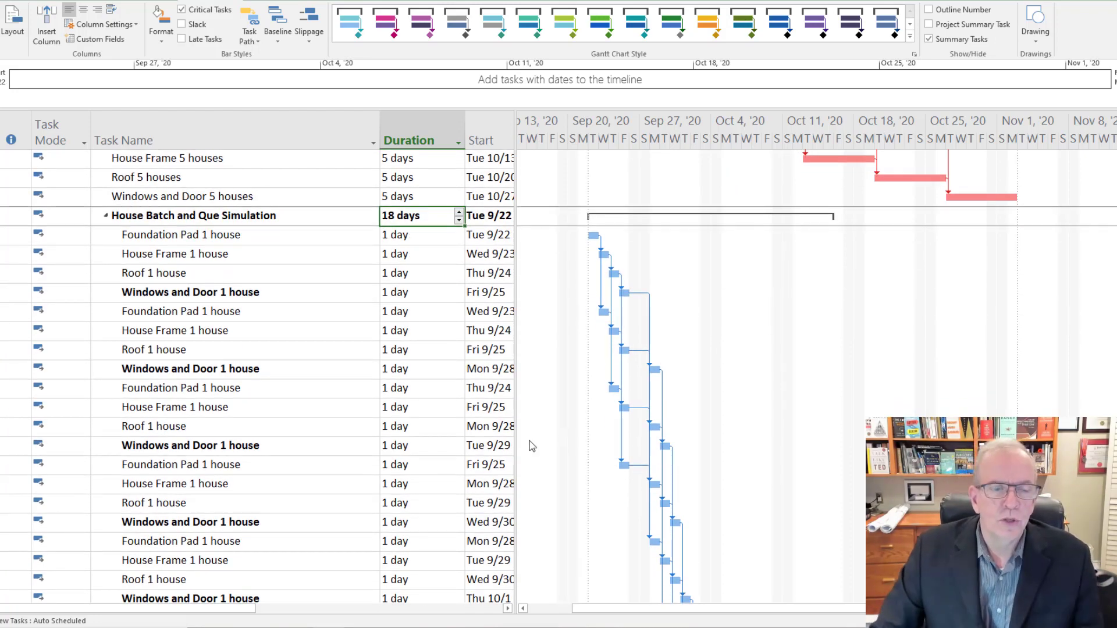
{"action": "left_click", "coordinate": [299, 240]}
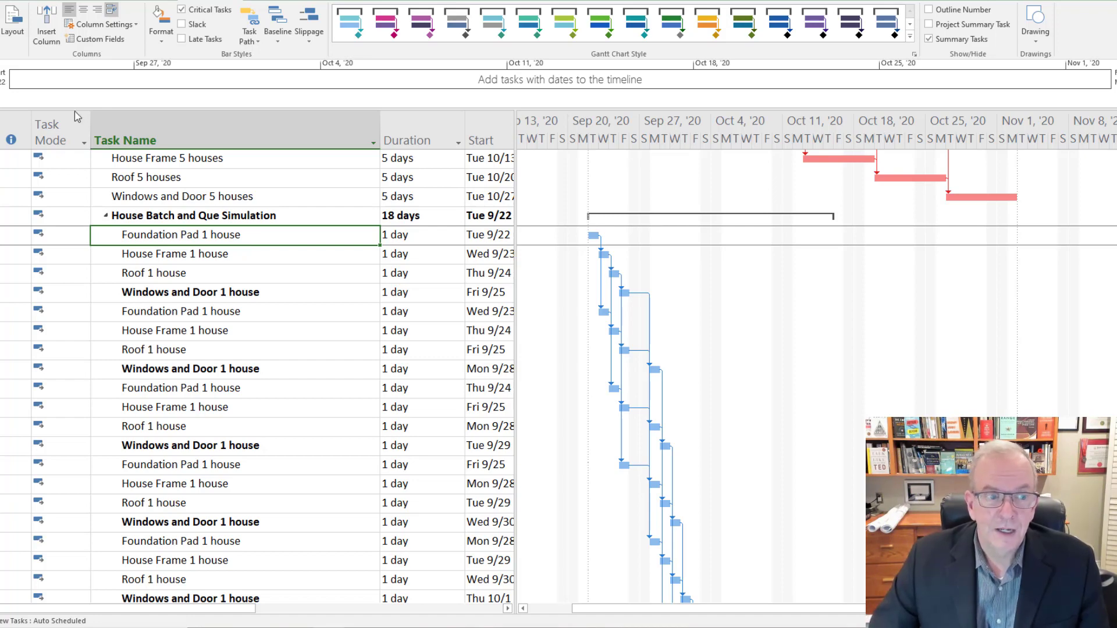
- Select the single-house summary row, then highlight the 30 days and 18 days summary durations
{"action": "left_click", "coordinate": [7, 216]}
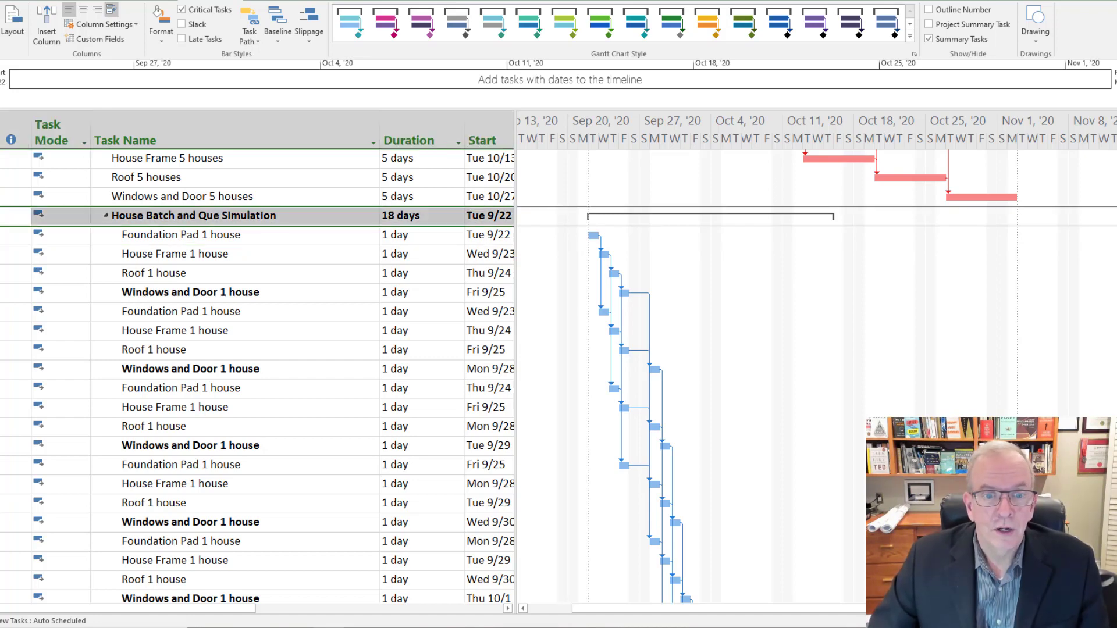
{"action": "scroll", "coordinate": [212, 210], "scroll_direction": "up", "scroll_amount": 5}
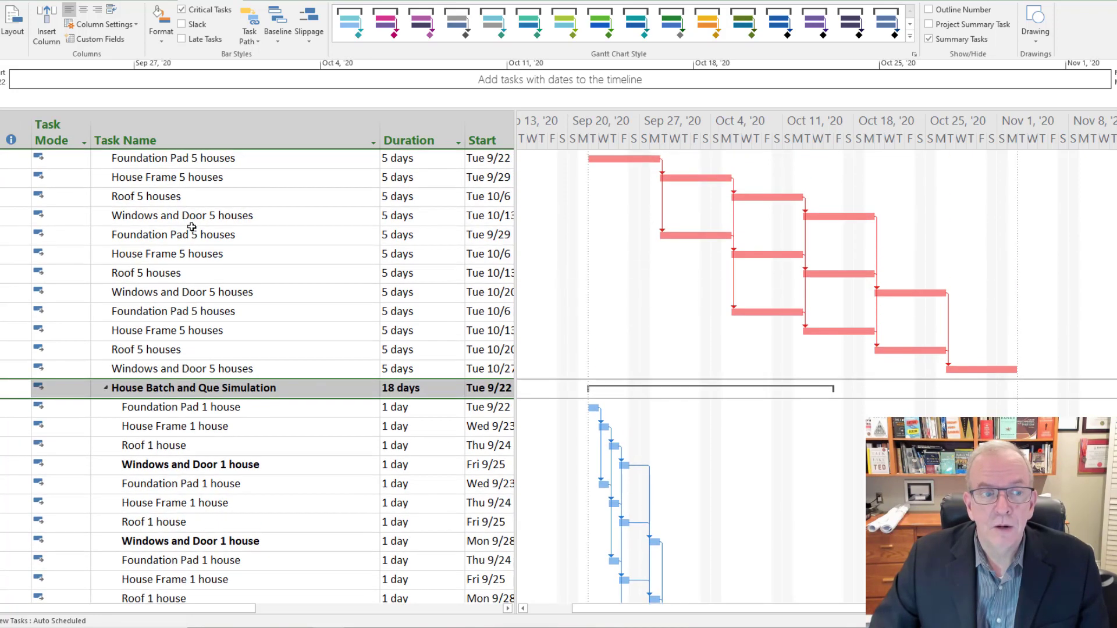
{"action": "scroll", "coordinate": [192, 226], "scroll_direction": "down", "scroll_amount": 1}
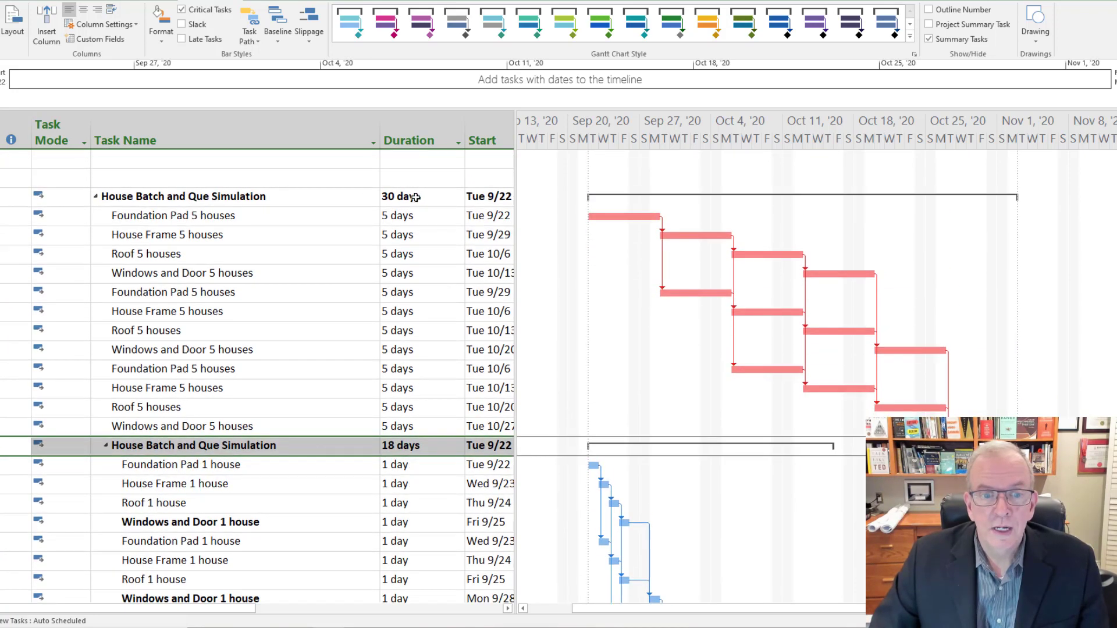
{"action": "left_click", "coordinate": [414, 197]}
{"action": "left_click", "coordinate": [416, 446]}
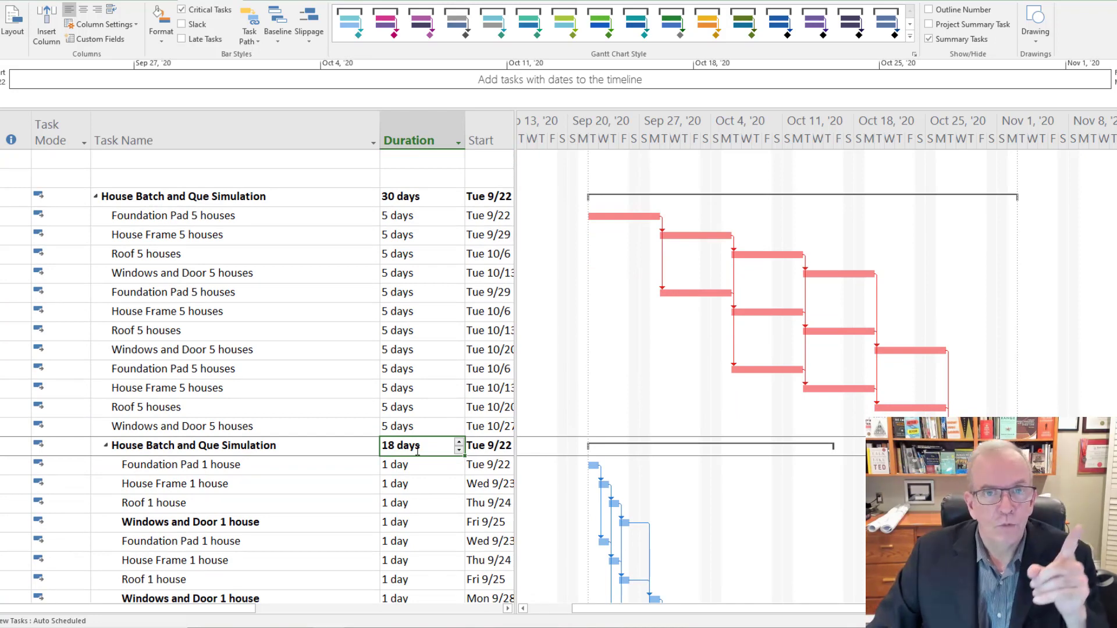